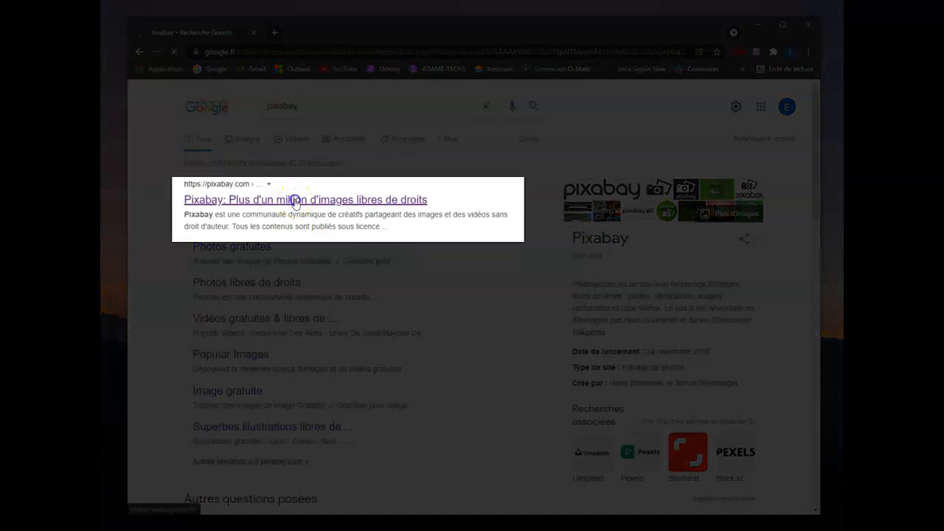
Open the Pixabay site from the search results, go to its videos section and search for "fiction".
left_click(295, 201)
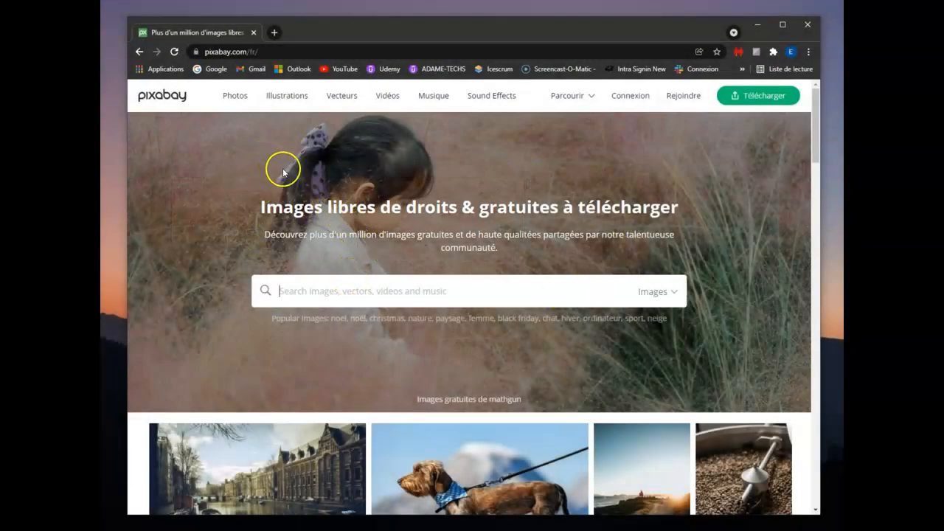
left_click(385, 99)
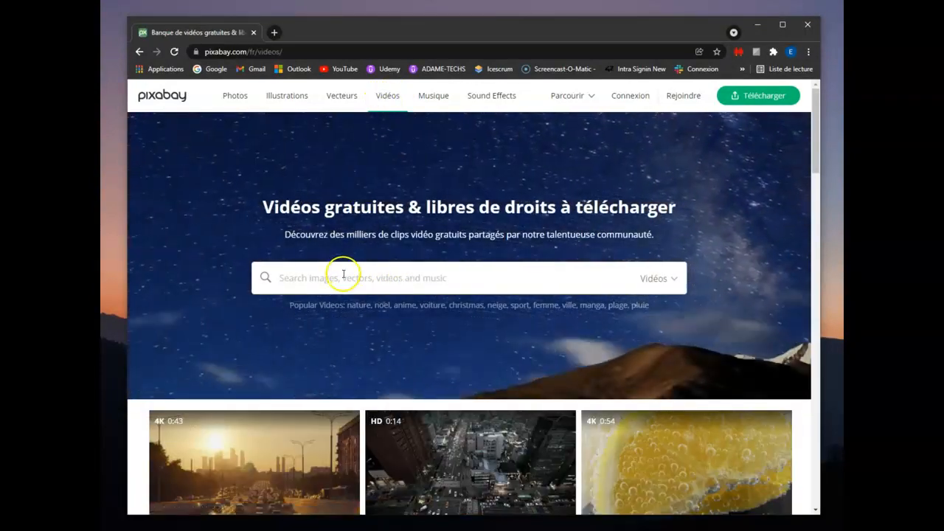
scroll(343, 269, "down", 1)
scroll(343, 265, "down", 2)
scroll(343, 262, "up", 3)
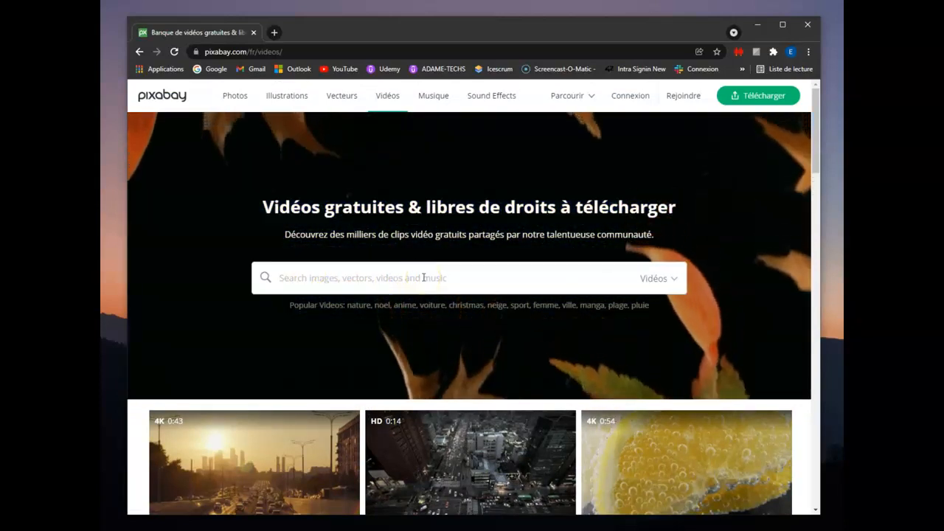
left_click(424, 277)
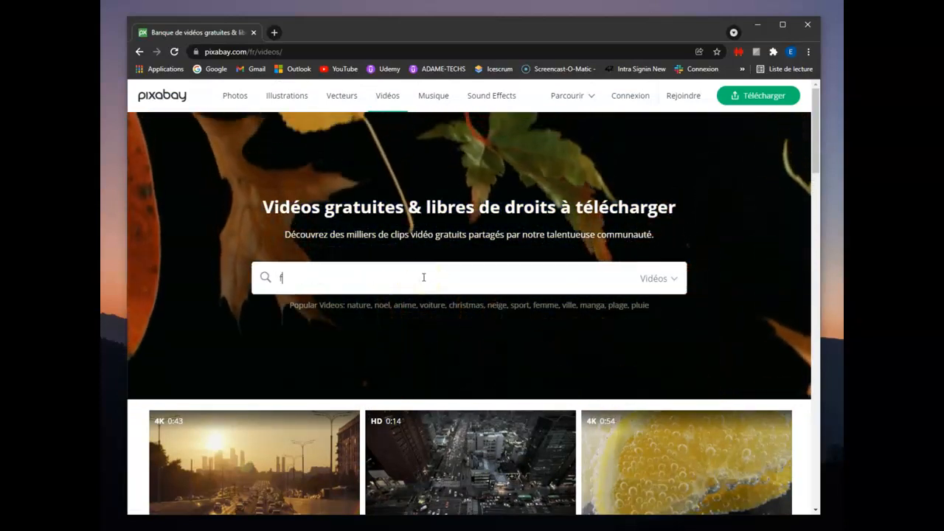
type("fiction")
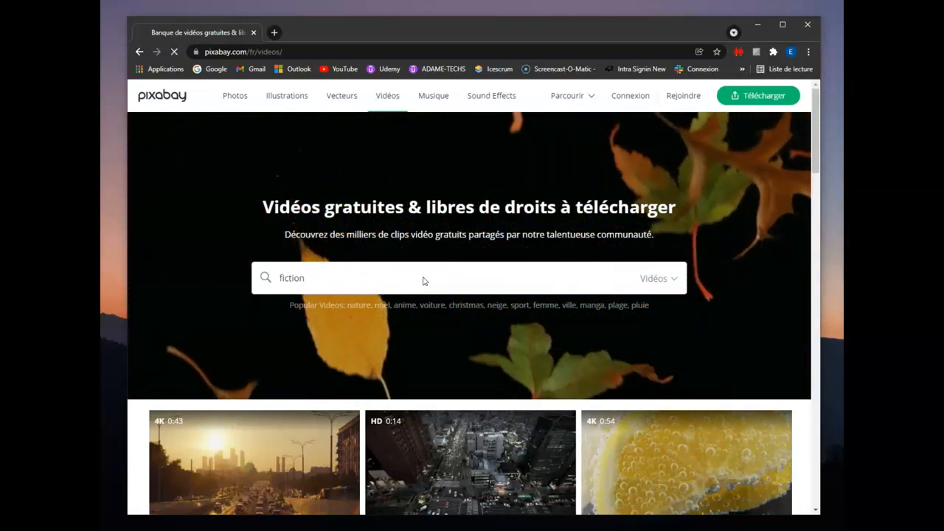
key("Return")
Browse the fiction videos and open the 10-second 4K neon square tunnel clip.
scroll(416, 274, "down", 4)
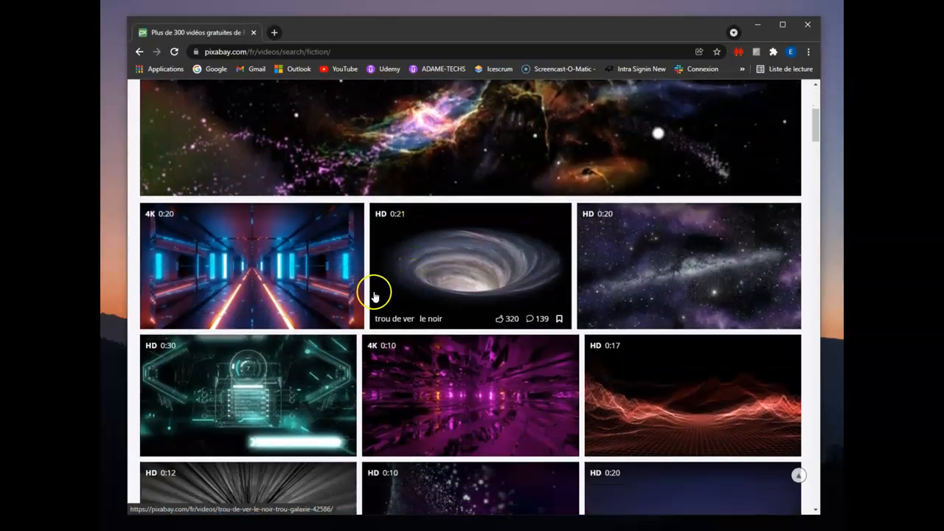
scroll(486, 321, "down", 4)
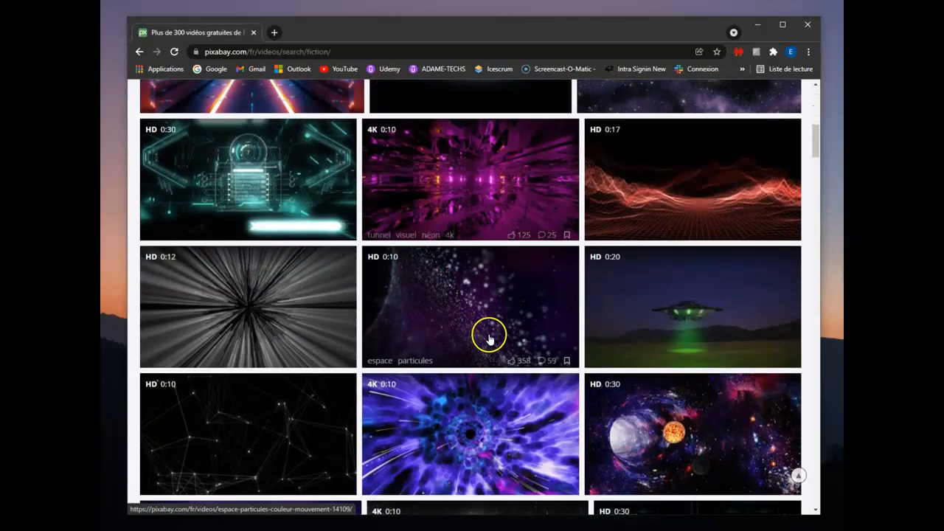
scroll(489, 338, "down", 1)
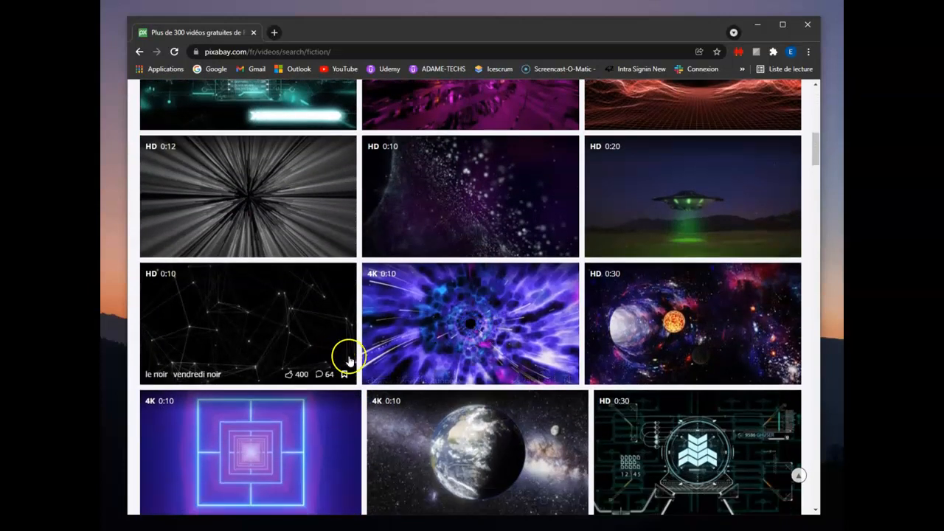
scroll(314, 435, "down", 2)
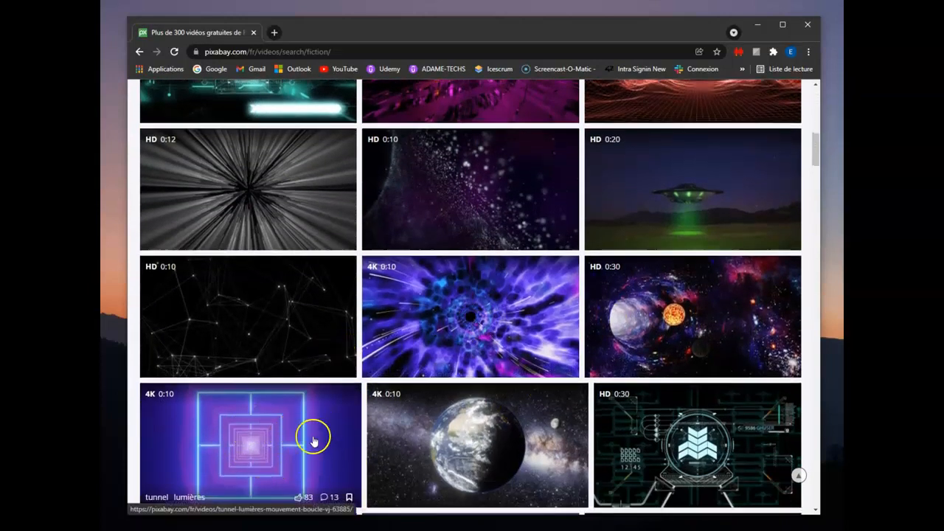
scroll(435, 398, "down", 3)
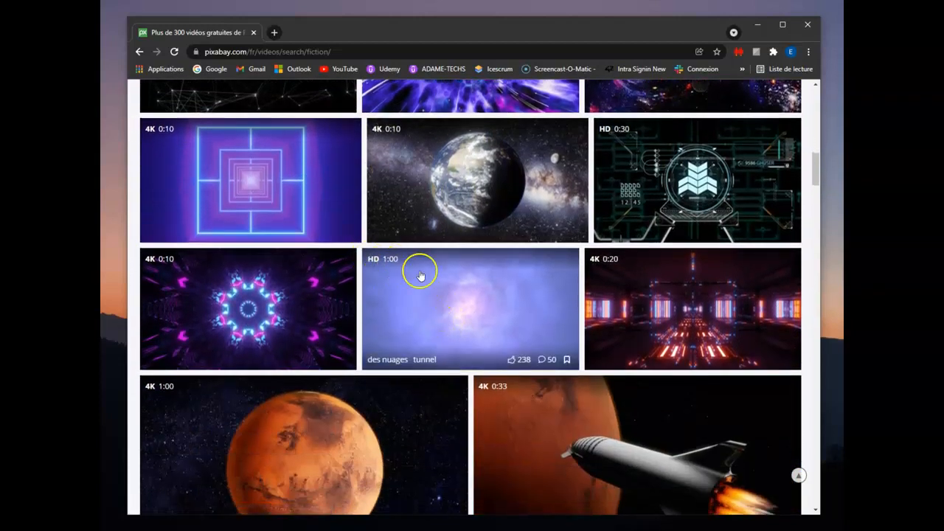
scroll(452, 325, "up", 1)
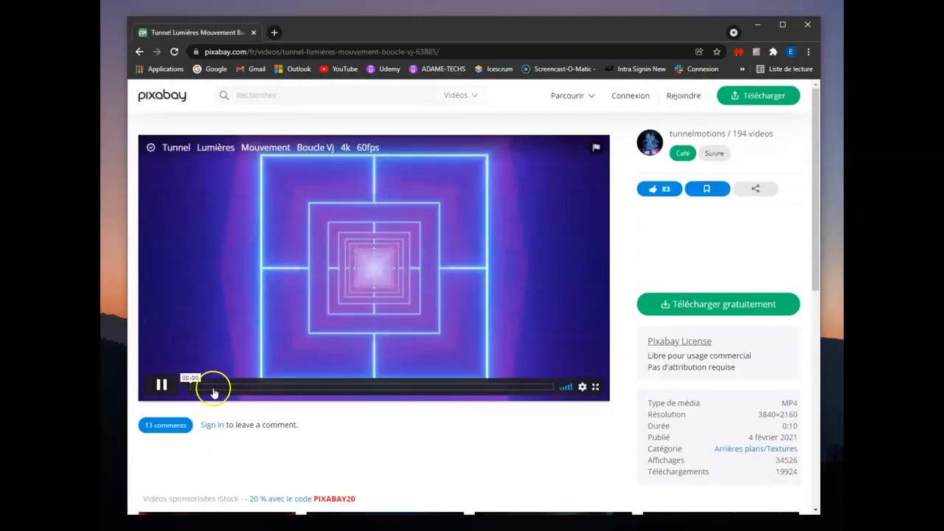
Preview a few seconds of the tunnel clip and pause it.
left_click(162, 385)
left_click(162, 385)
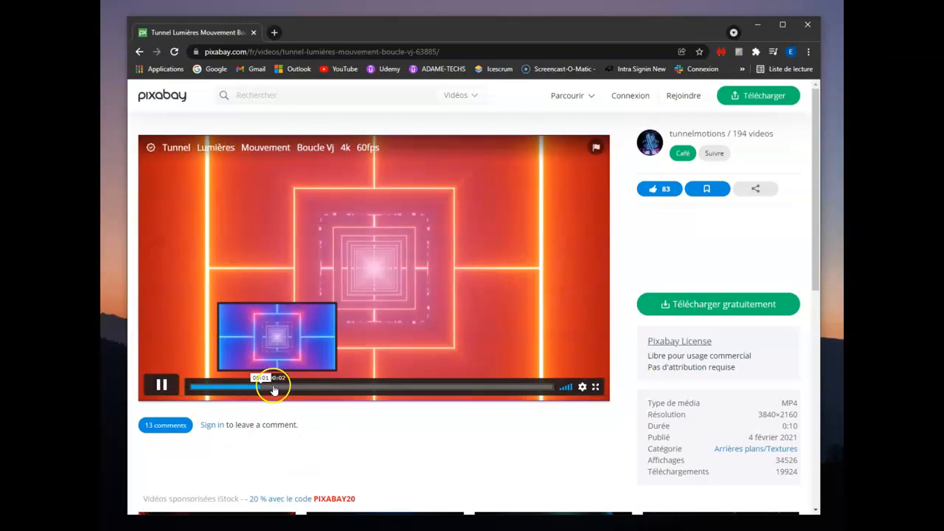
left_click(164, 382)
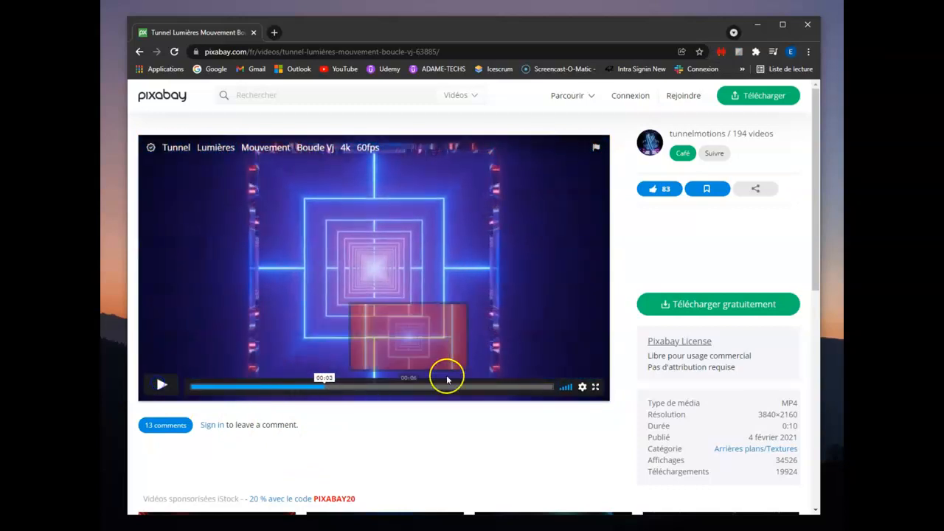
Download the tunnel clip as the 3840×2160 MP4 of 27.7 MB and place the downloaded file on the desktop.
left_click(677, 307)
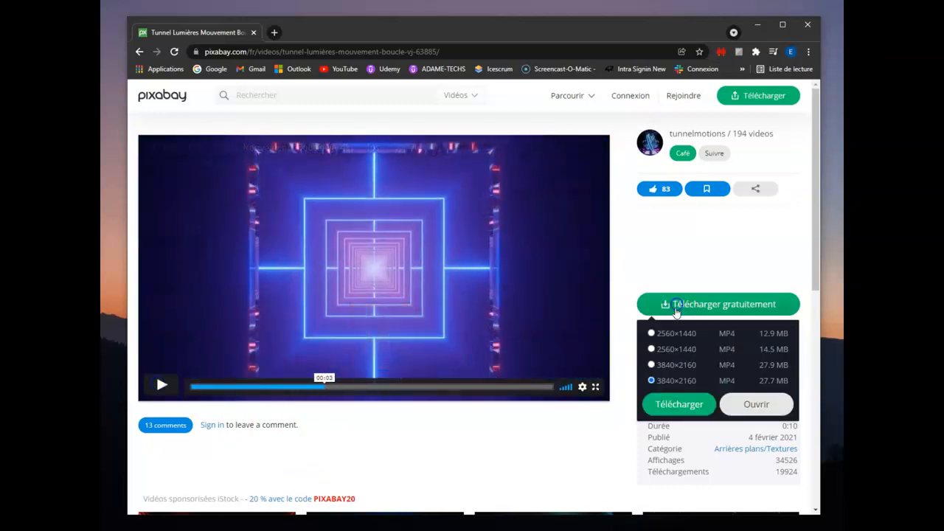
left_click(658, 368)
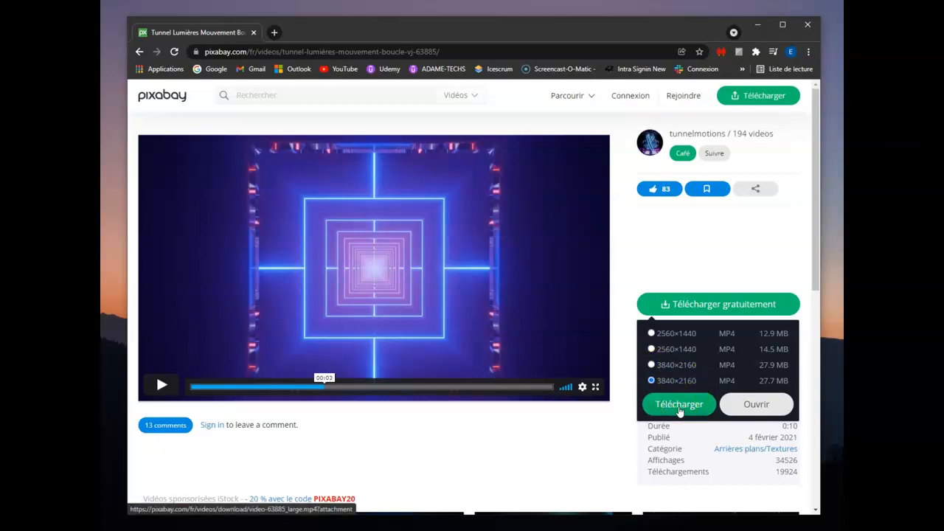
left_click(679, 405)
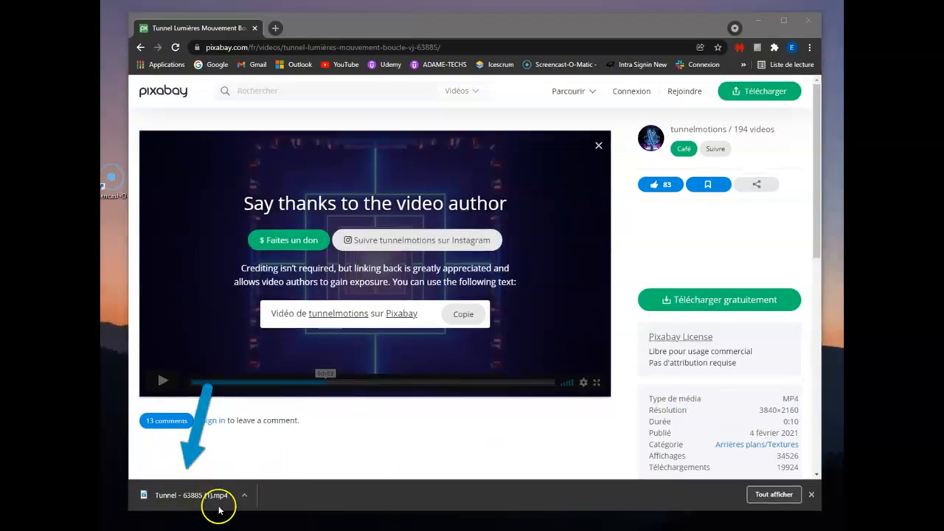
left_click_drag(173, 494, 110, 315)
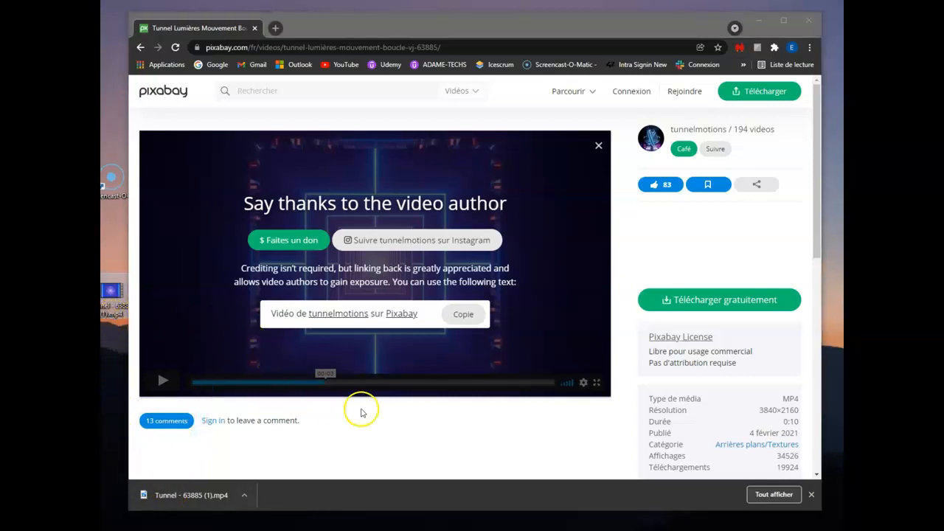
Switch to Screencast-O-Matic and import the video Tunnel - 63885 (1).mp4 from the desktop.
mouse_move(396, 530)
left_click(419, 507)
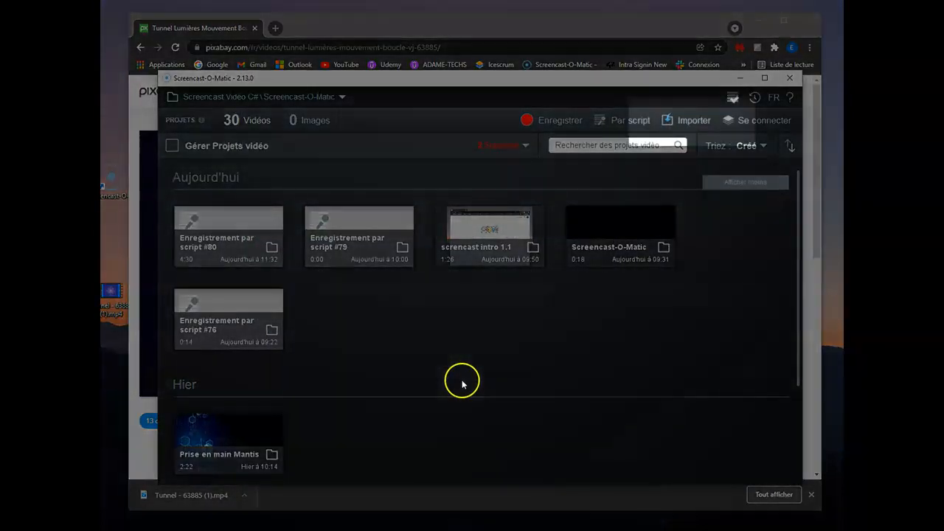
left_click(687, 120)
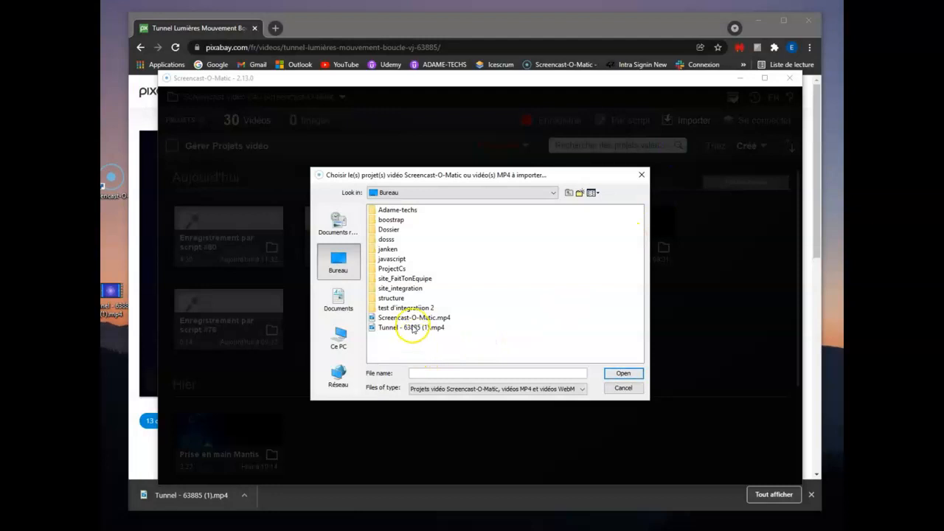
left_click(412, 328)
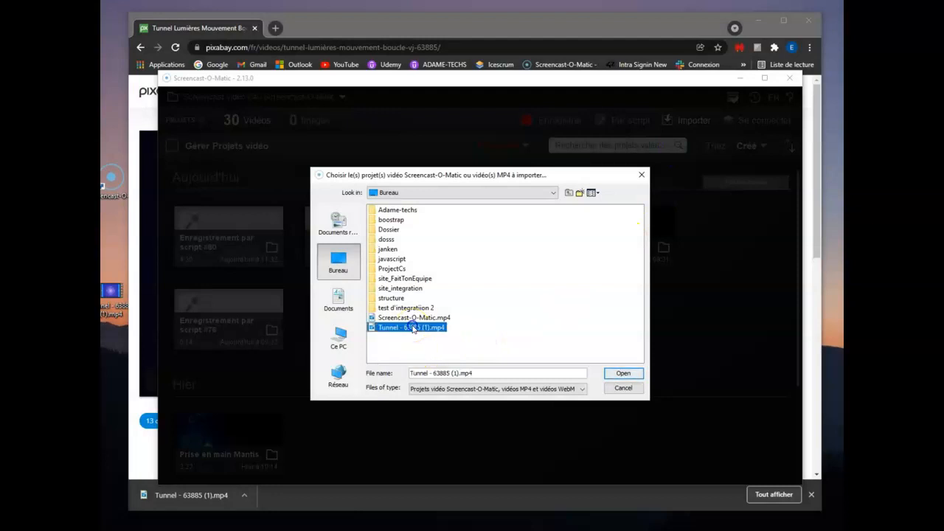
left_click(623, 373)
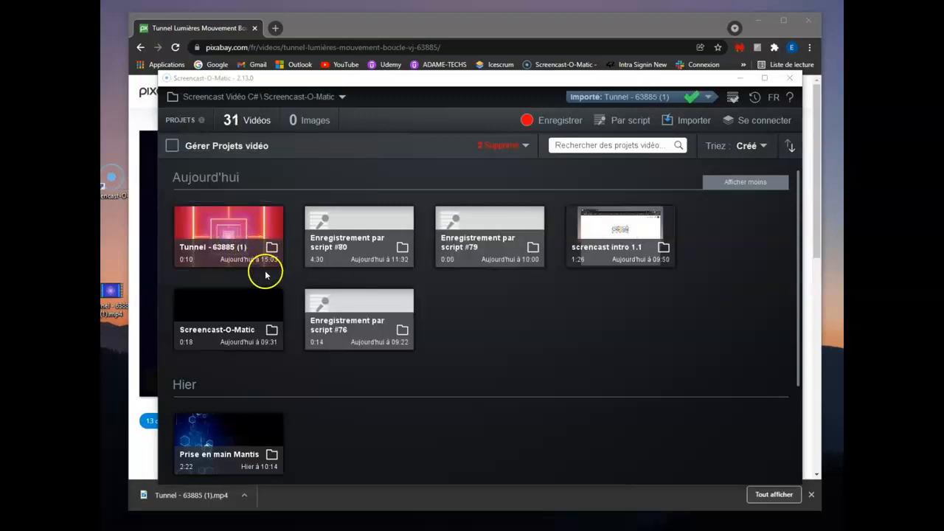
Open the imported Tunnel - 63885 (1) video for editing and look over the available editing tools.
left_click(238, 240)
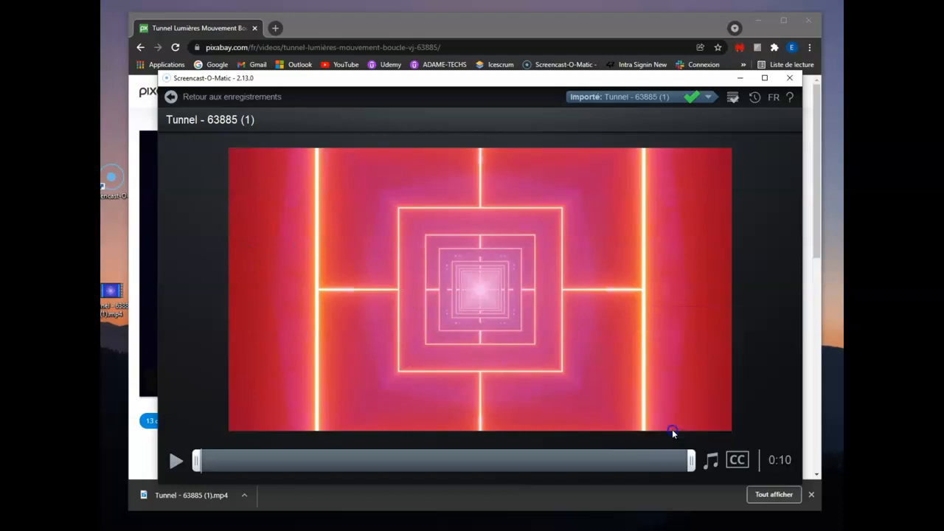
left_click(672, 429)
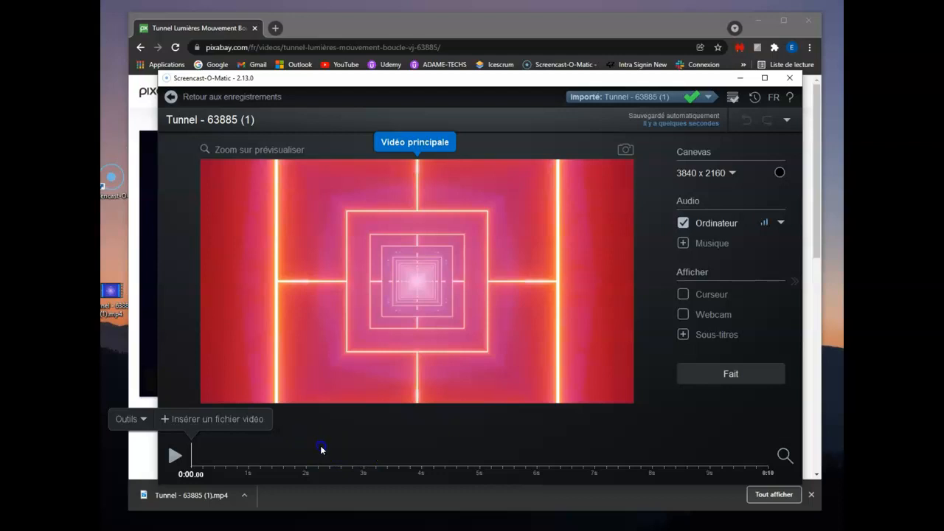
left_click(130, 419)
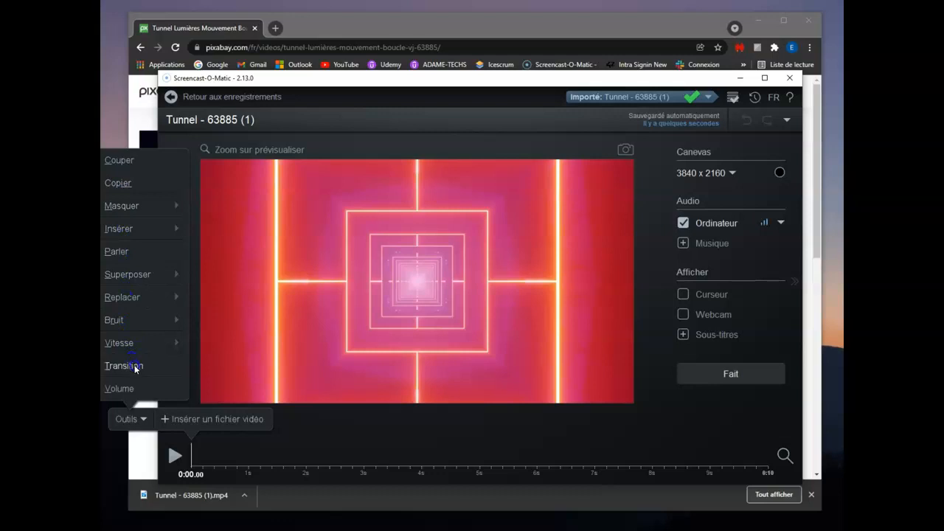
left_click(258, 453)
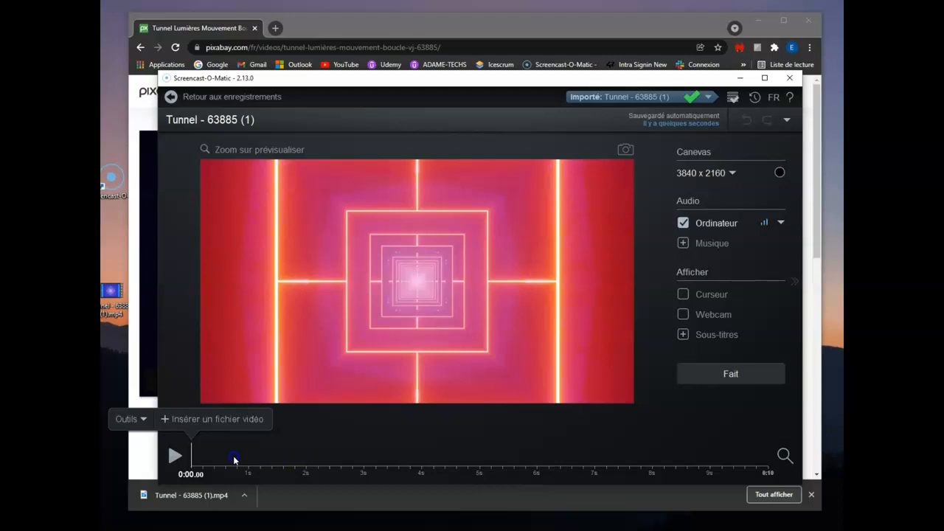
left_click(321, 343)
left_click_drag(355, 83, 379, 82)
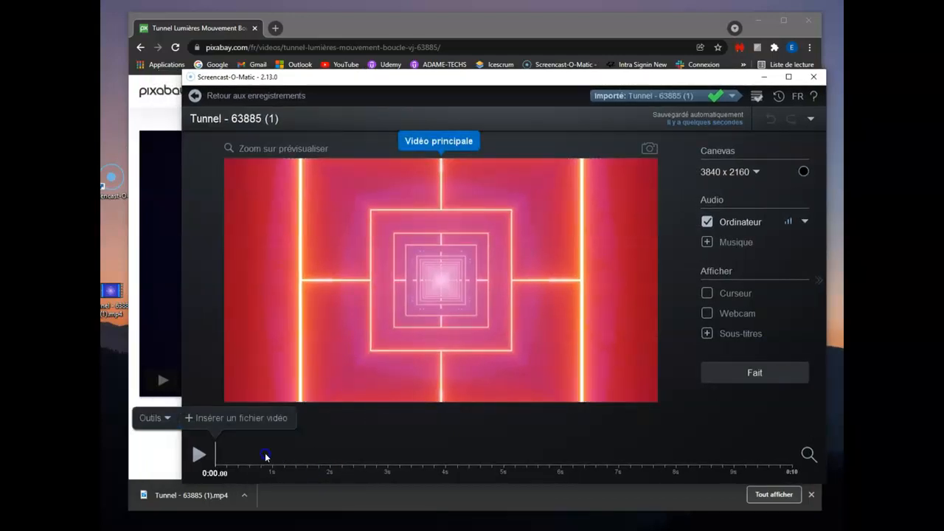
Cut the section of the video from 7 seconds to the end.
left_click(614, 457)
left_click(555, 417)
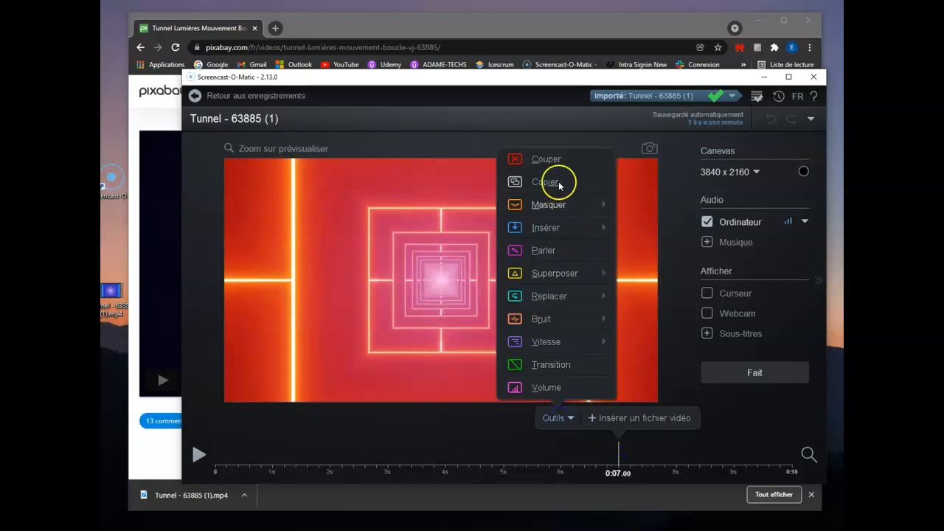
left_click(548, 158)
left_click_drag(618, 460, 231, 467)
left_click(783, 417)
mouse_move(783, 459)
left_mouse_down()
mouse_move(764, 463)
mouse_move(790, 459)
left_mouse_up()
Add a 1.00-second Fondu transition at the very start of the video and play it back.
left_click(530, 448)
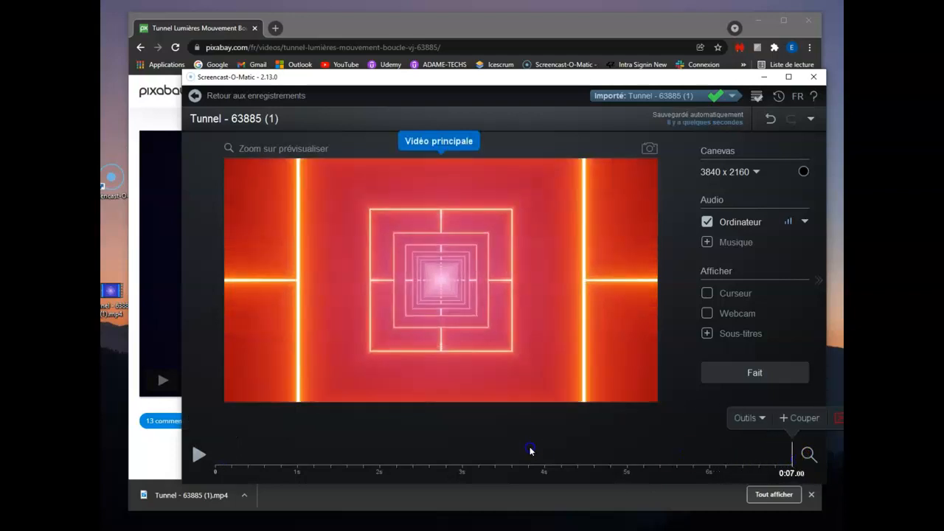
left_click(451, 457)
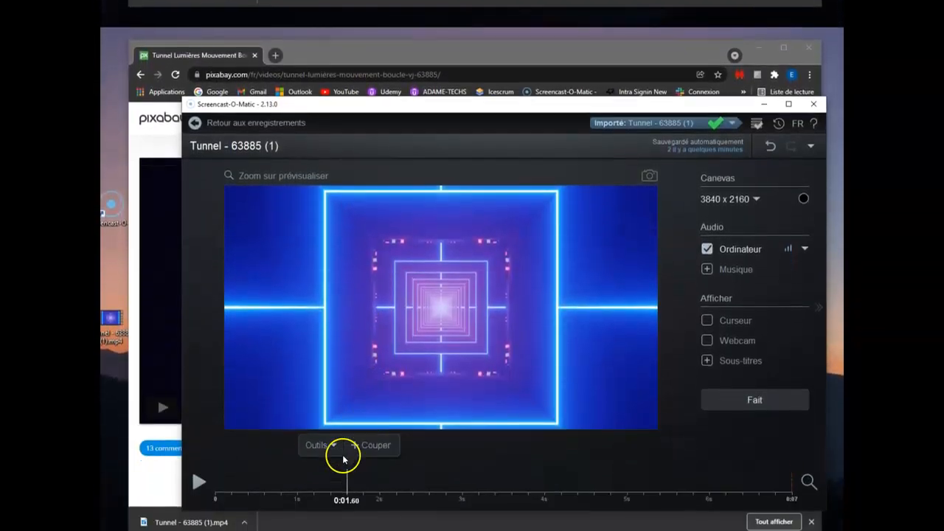
left_click_drag(347, 481, 200, 453)
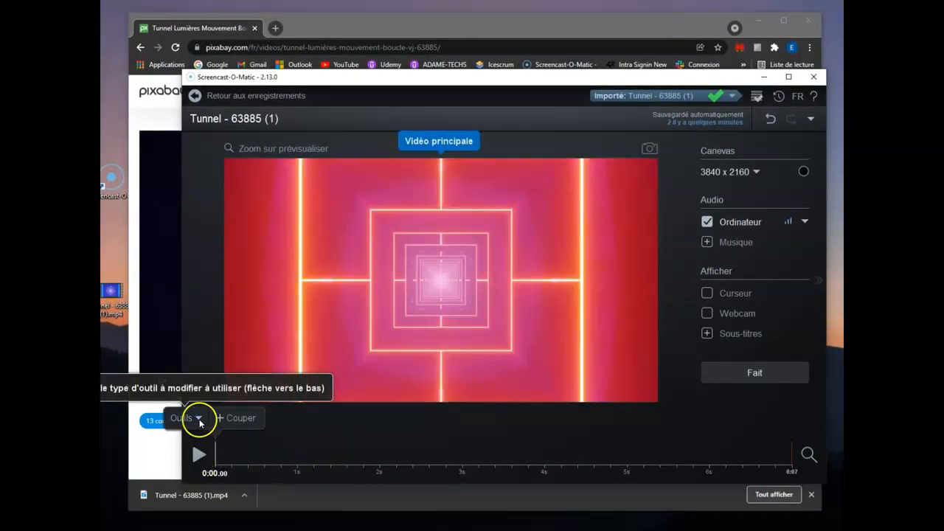
left_click(198, 419)
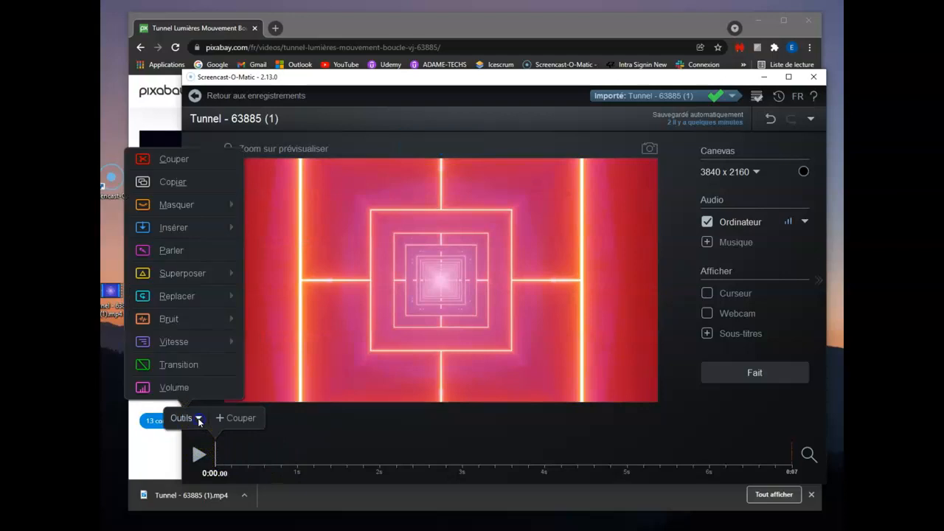
left_click(178, 364)
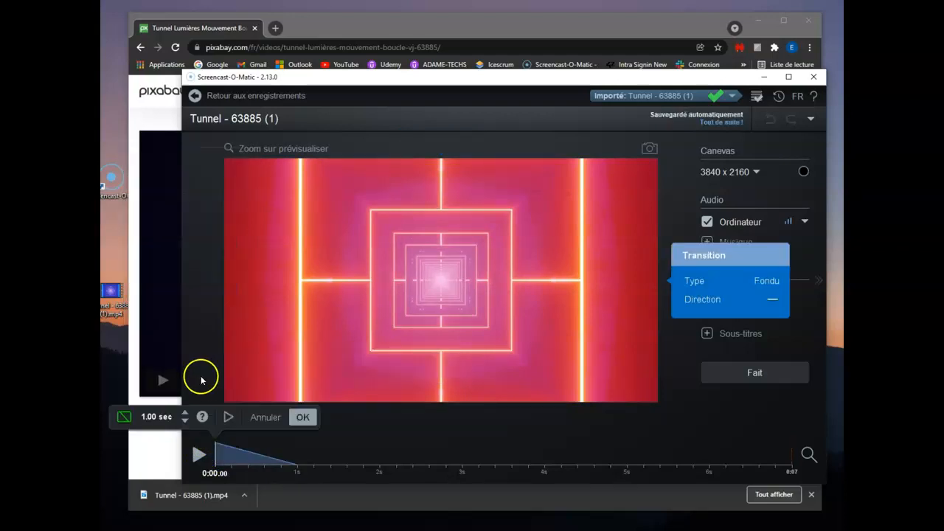
left_click(767, 282)
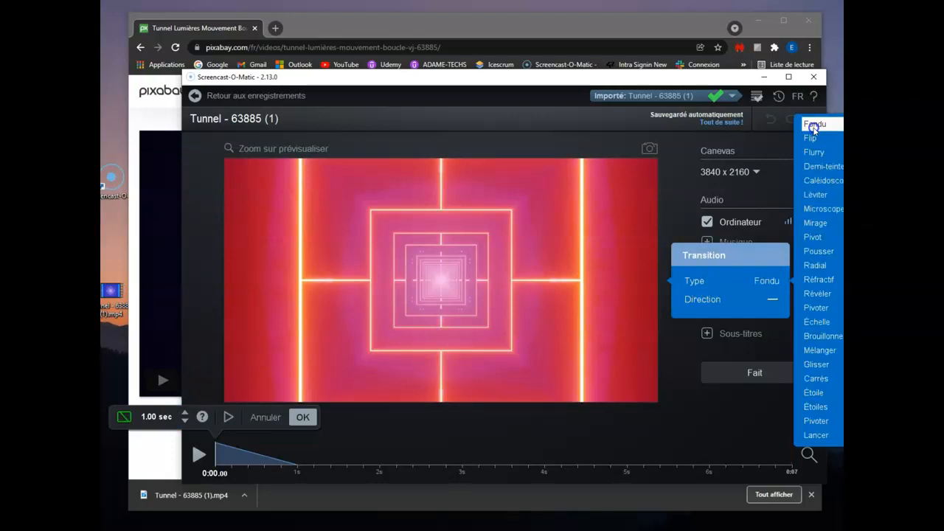
left_click(487, 299)
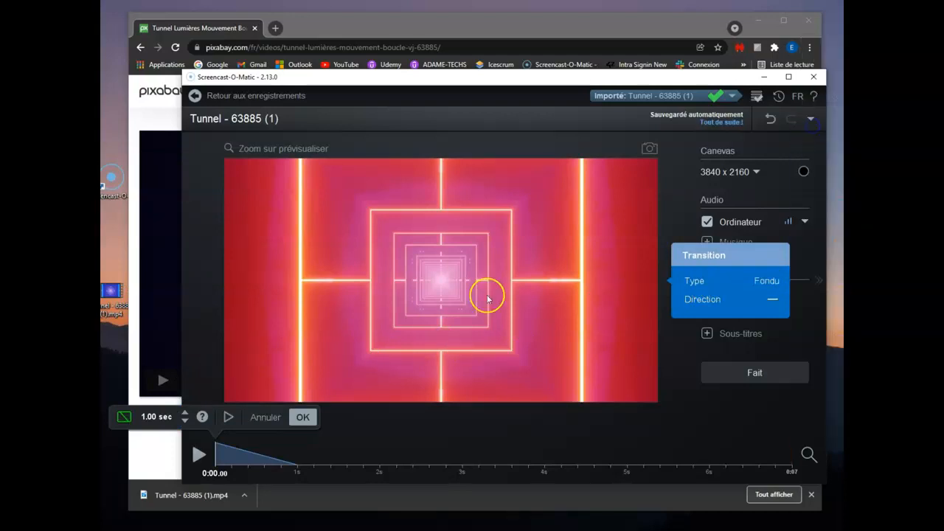
left_click(302, 417)
left_click(201, 454)
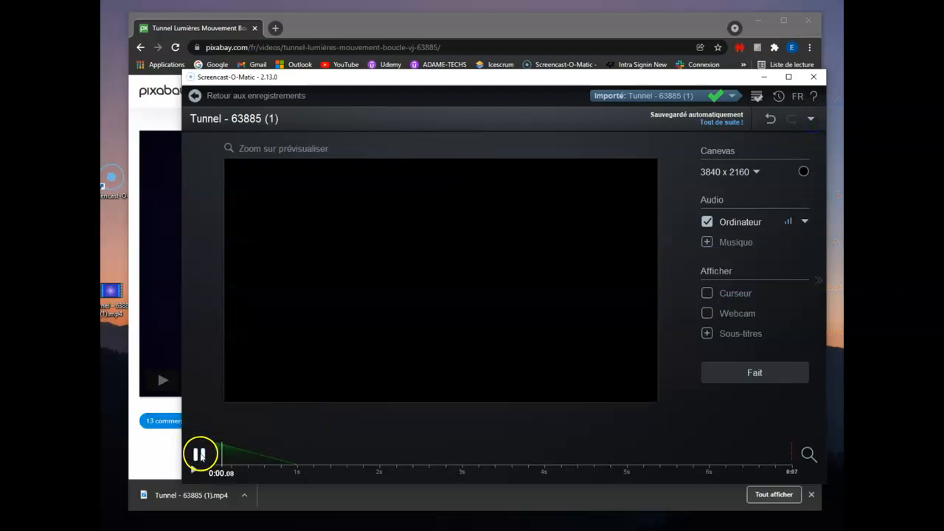
Review the Fondu transition at the start of the video and delete it.
left_click(200, 454)
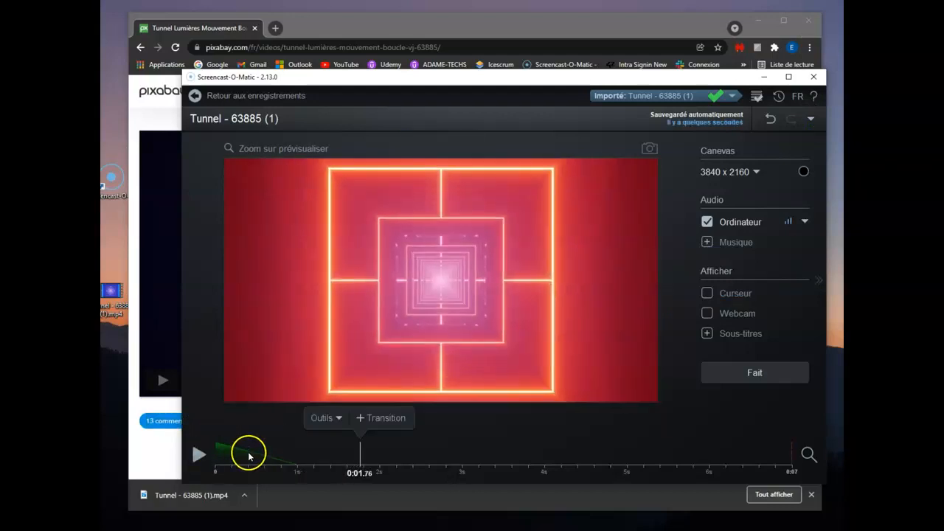
left_click(248, 451)
left_click(297, 420)
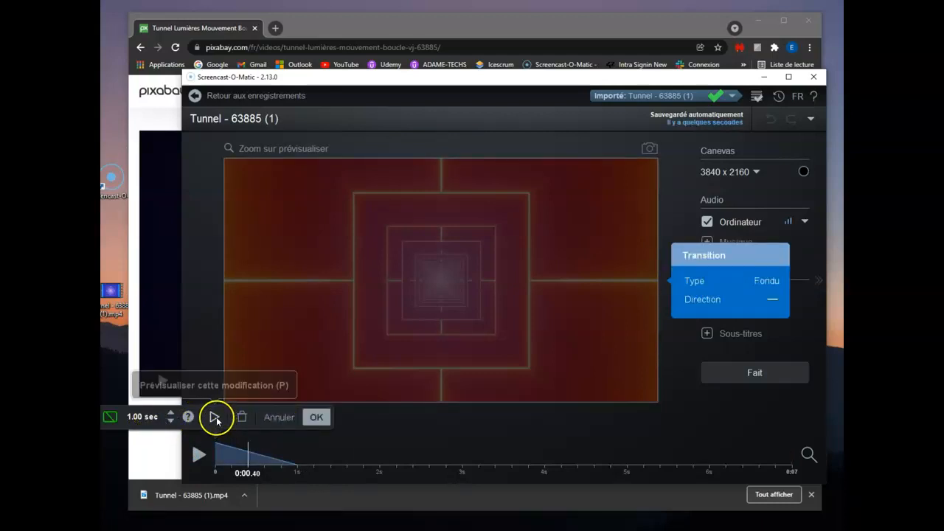
left_click(313, 417)
left_click_drag(405, 451, 757, 461)
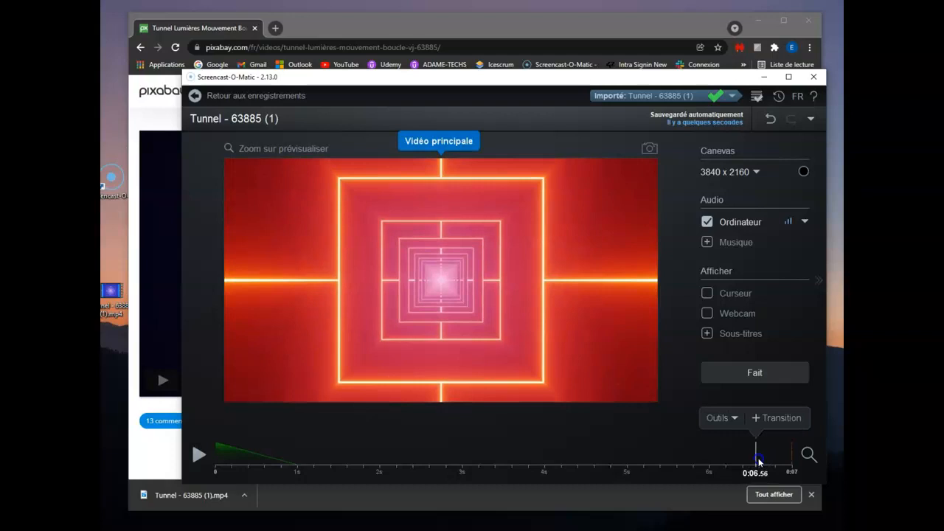
left_click(244, 452)
left_click(301, 419)
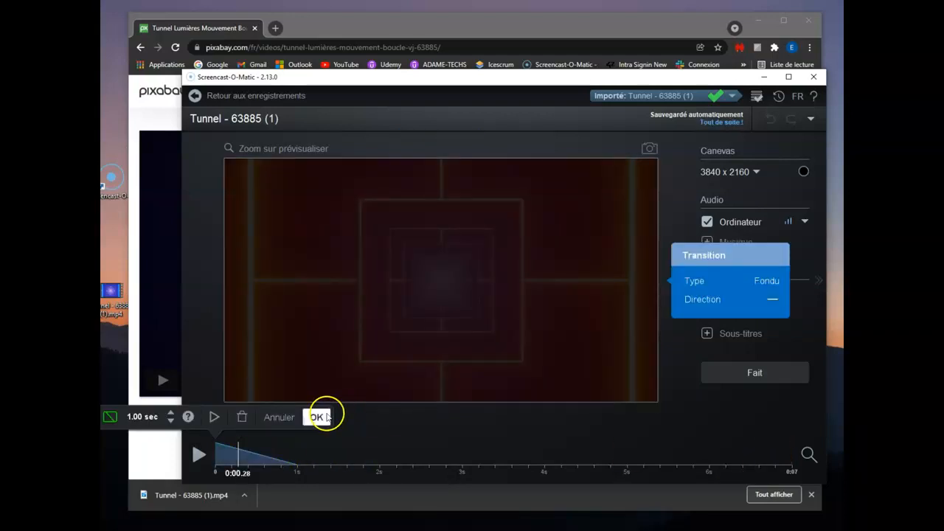
left_click(241, 417)
Add a 1.00-second Fondu transition at the end of the video, previewing it before confirming.
left_click_drag(658, 449, 746, 447)
left_click(718, 419)
left_click(710, 369)
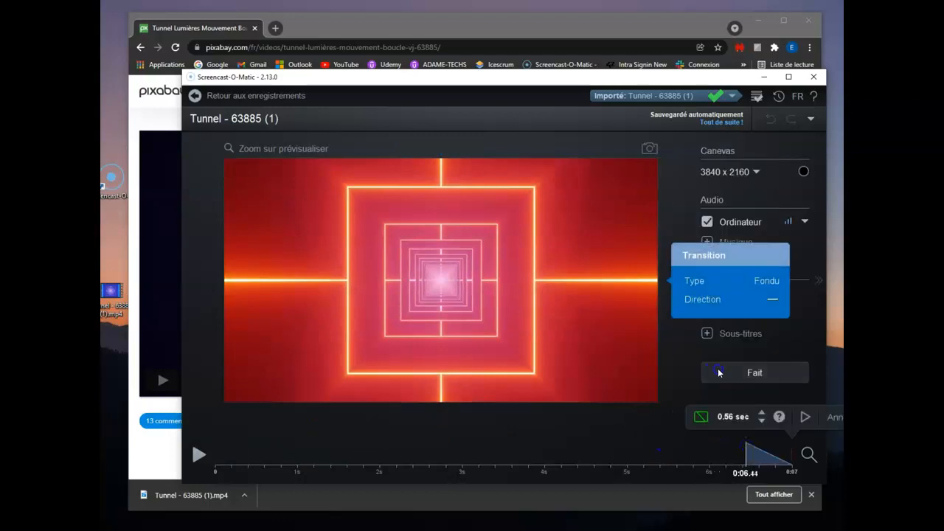
left_click(761, 414)
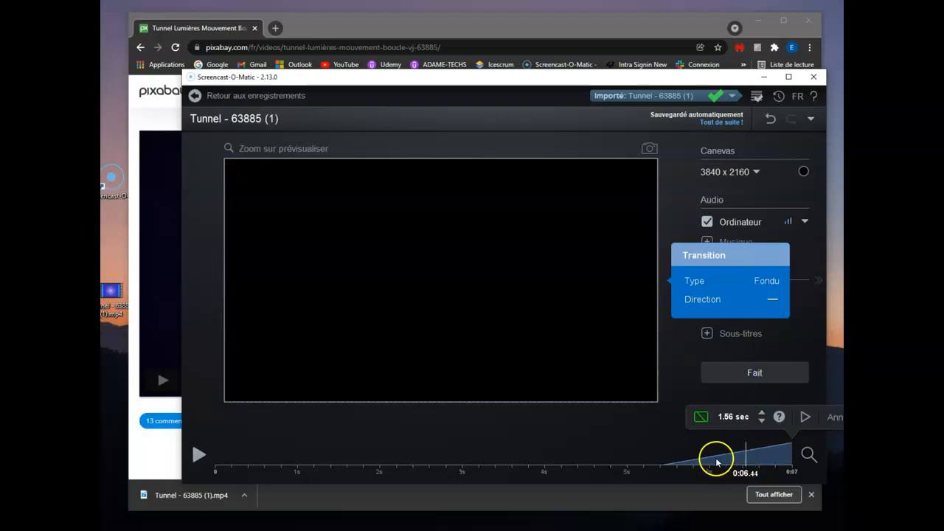
left_click(762, 421)
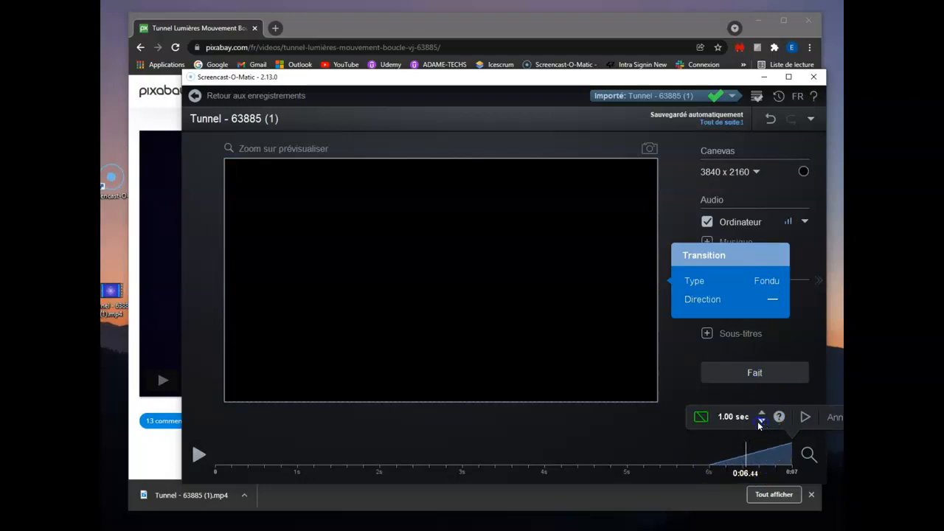
left_click(805, 417)
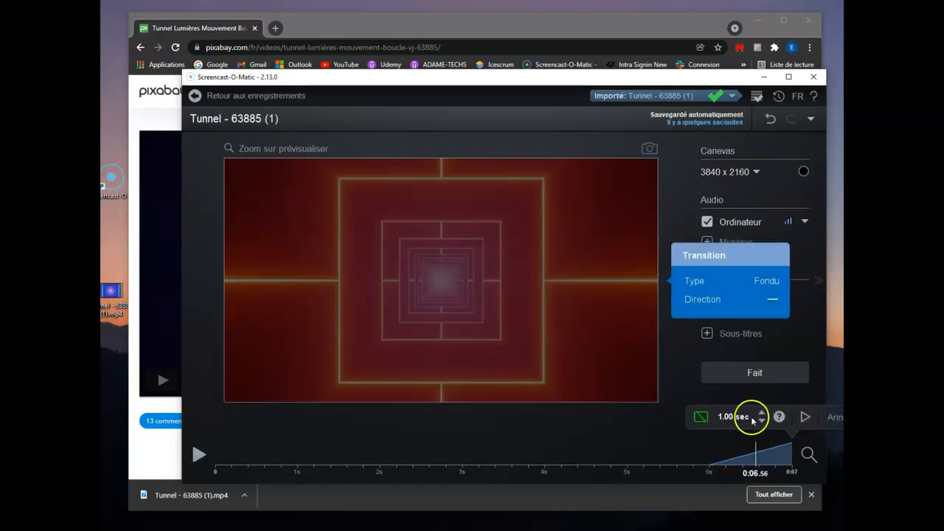
left_click(762, 414)
left_click(761, 420)
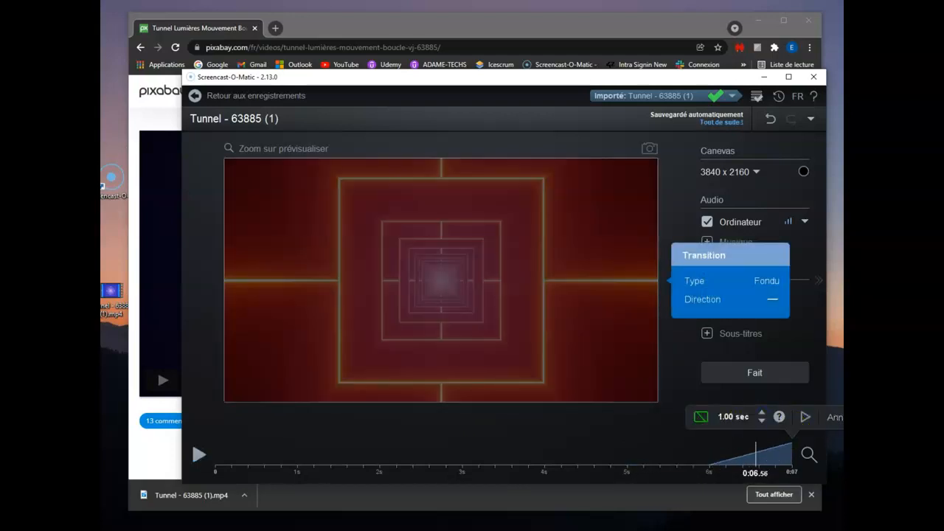
left_click(823, 384)
Delete the Fondu transition at the end of the video.
left_click_drag(652, 449, 631, 447)
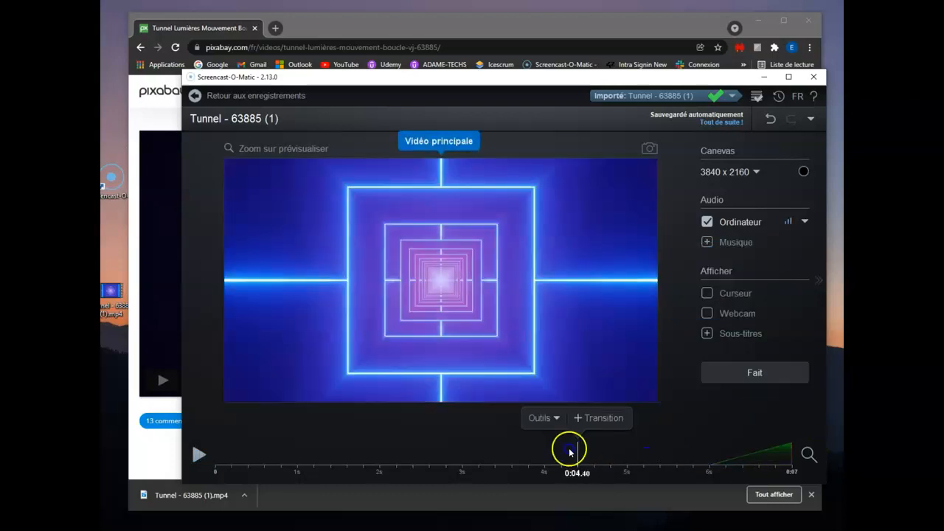
left_click(753, 463)
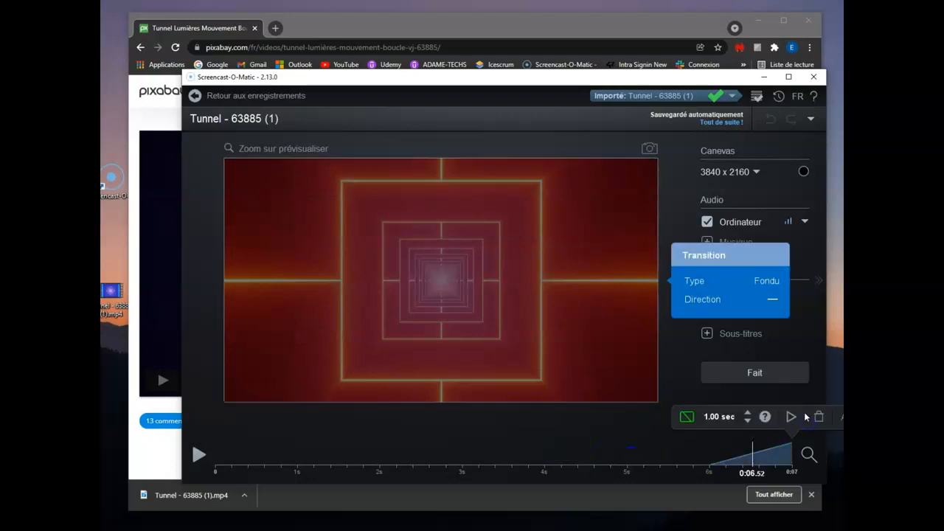
left_click(818, 417)
Add a 1.00-second Fondu transition back at the very start of the video.
left_click_drag(438, 459, 164, 447)
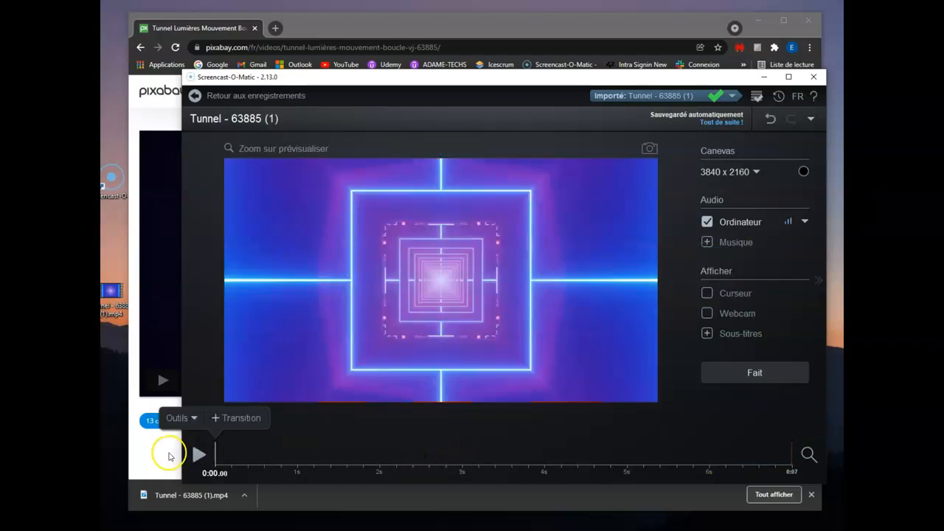
left_click(219, 423)
left_click(301, 416)
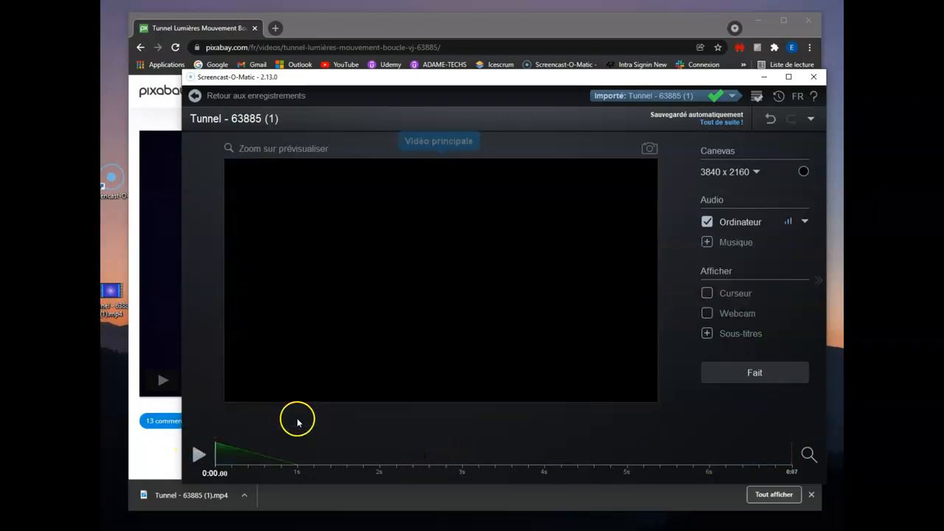
Overlay the recent ADAMETECHS logo image logo_official_2_white.png on the video at 1.60 seconds.
left_click_drag(258, 458, 337, 456)
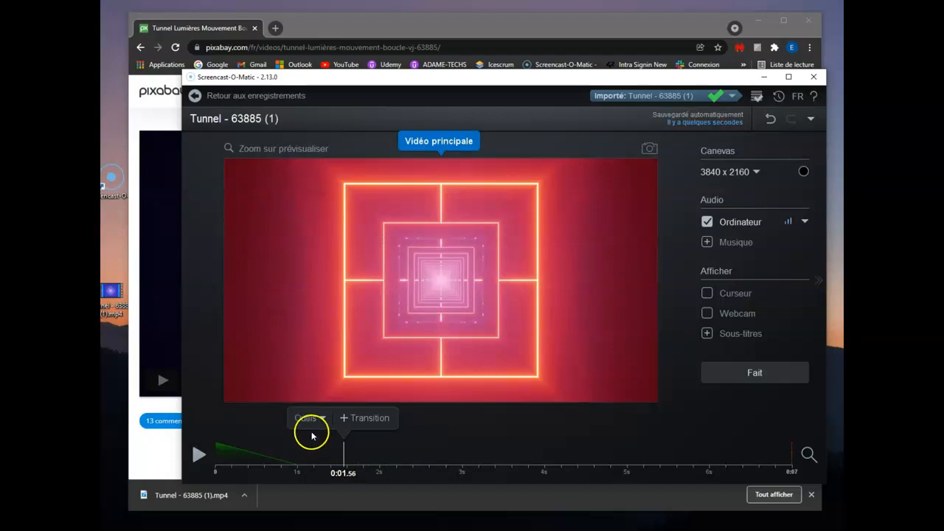
left_click_drag(356, 454, 348, 458)
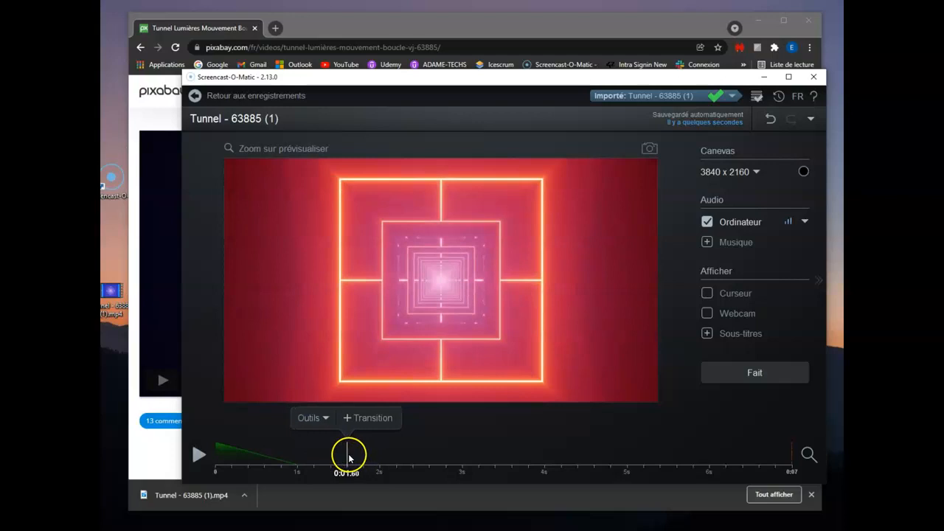
left_click(314, 419)
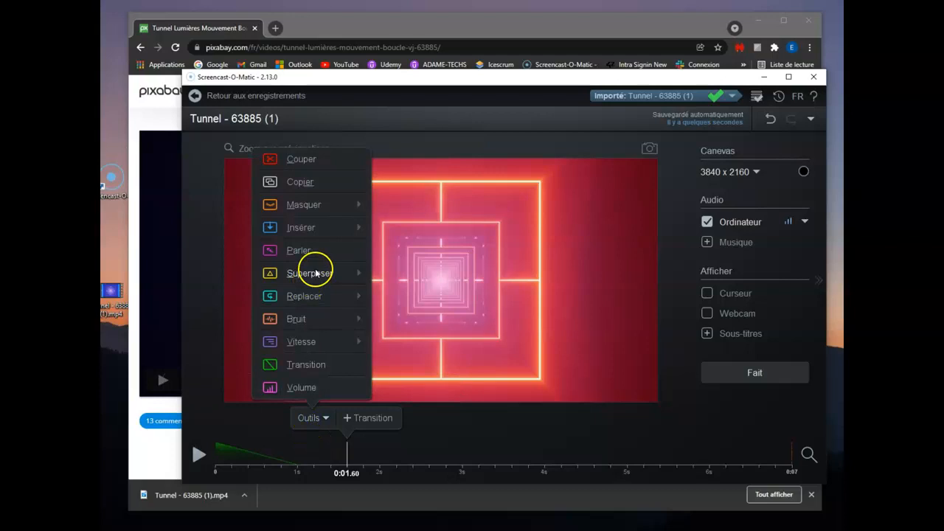
mouse_move(324, 271)
left_click(400, 194)
mouse_move(580, 196)
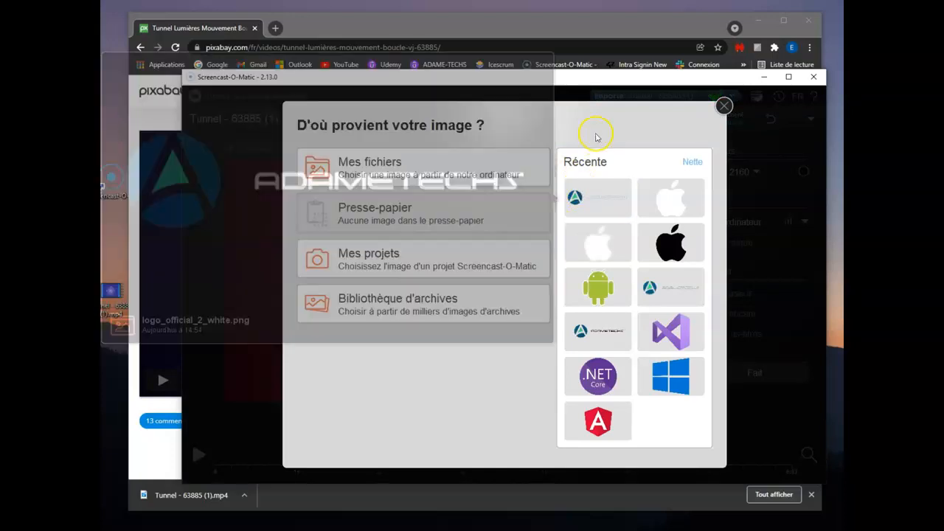
left_click(596, 196)
Shrink the logo, center it in the frame, and shorten its overlay duration to 2.84 seconds.
left_click_drag(389, 295, 306, 333)
left_click_drag(463, 270, 490, 254)
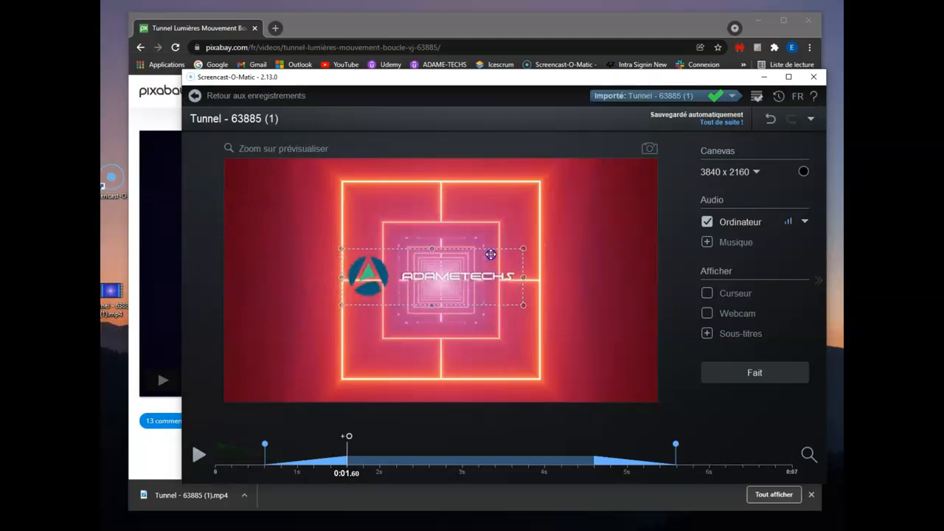
mouse_move(671, 447)
left_mouse_down()
mouse_move(618, 456)
mouse_move(662, 446)
left_mouse_up()
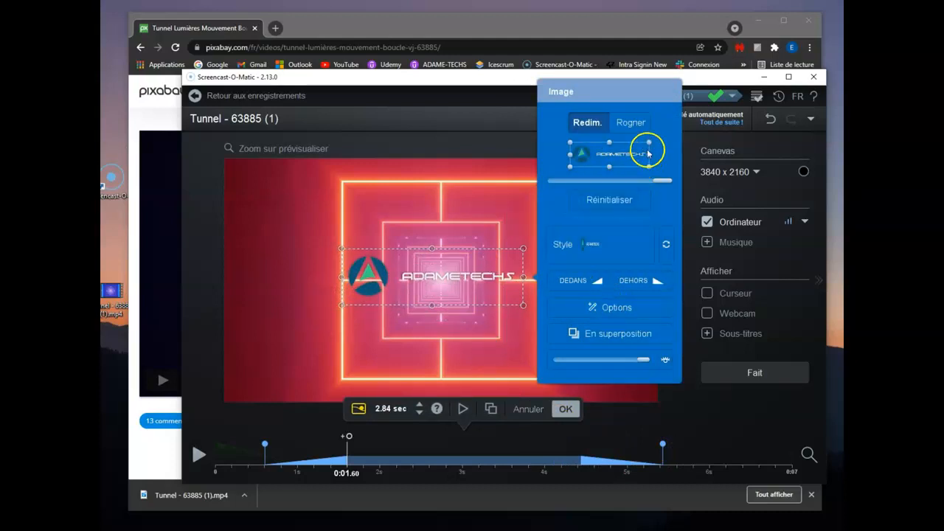
mouse_move(648, 154)
left_mouse_down()
mouse_move(614, 154)
mouse_move(661, 157)
left_mouse_up()
Set the logo overlay's start transition to Pop.
left_click(585, 245)
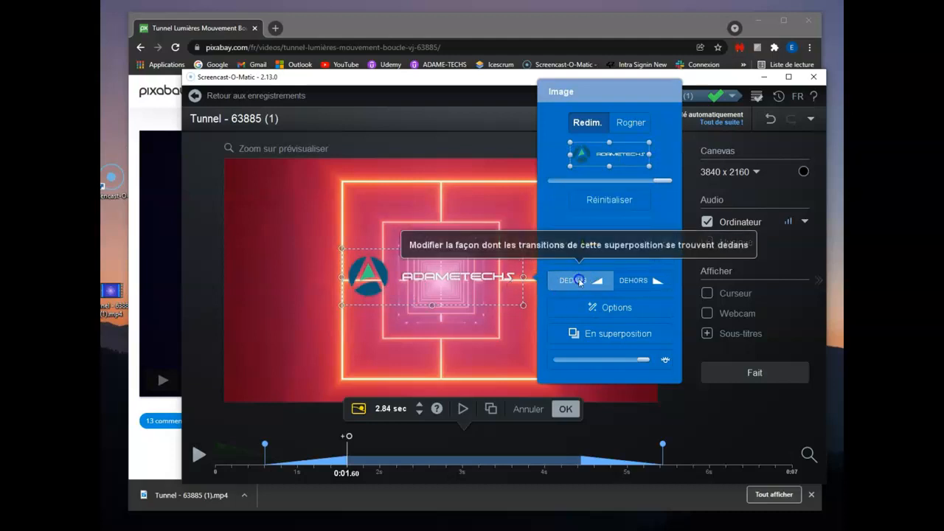
left_click(629, 281)
left_click(579, 280)
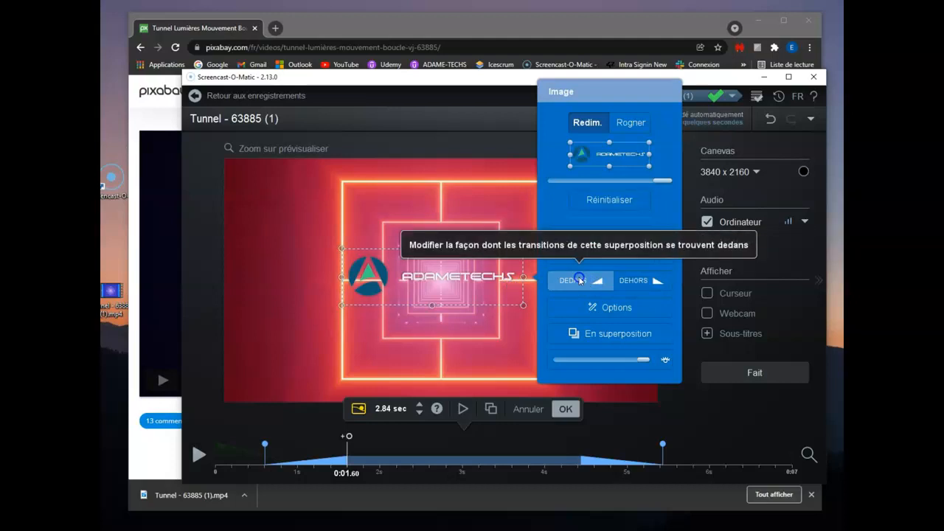
left_click(579, 280)
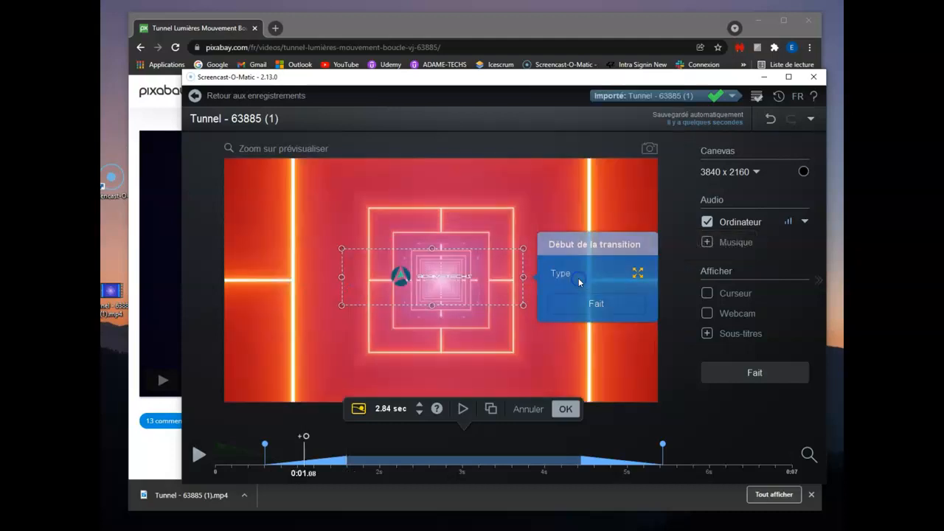
left_click(639, 273)
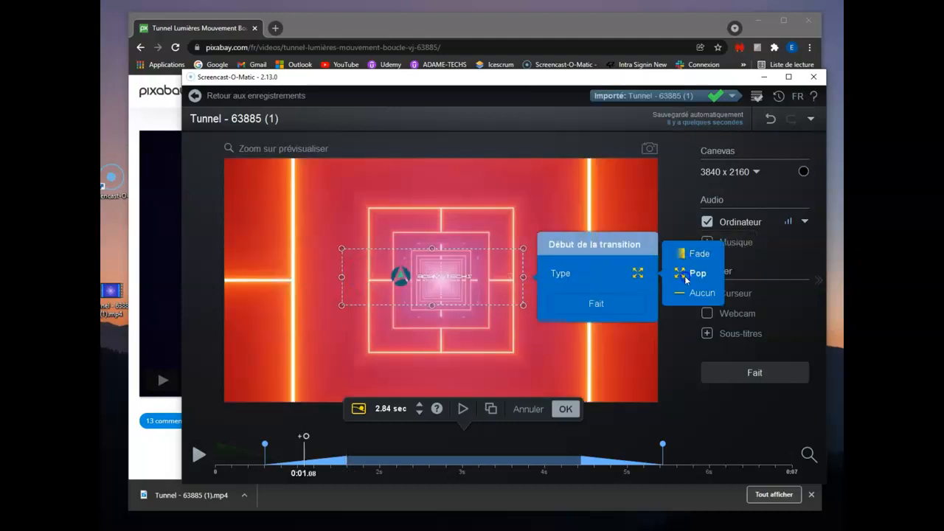
left_click(716, 293)
left_click(697, 274)
left_click(599, 305)
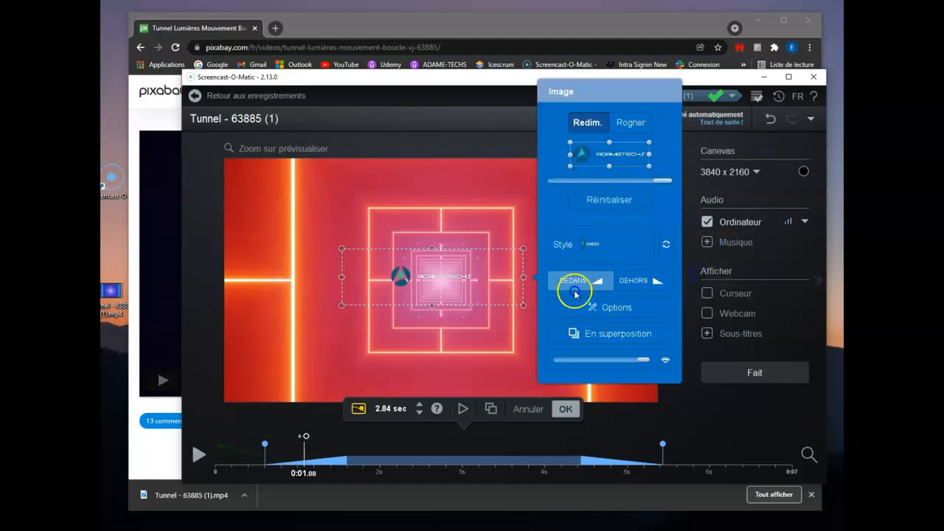
Set the logo overlay's end transition to Pop.
left_click(632, 281)
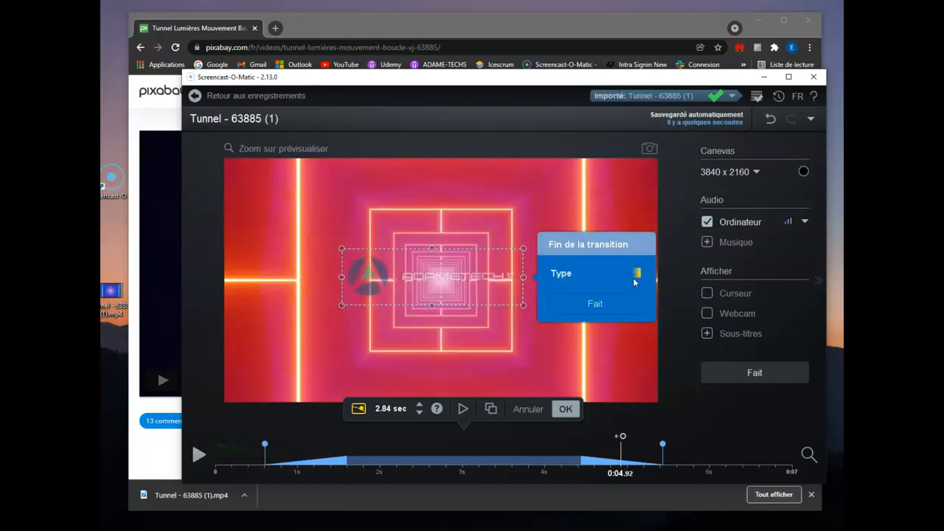
left_click(640, 277)
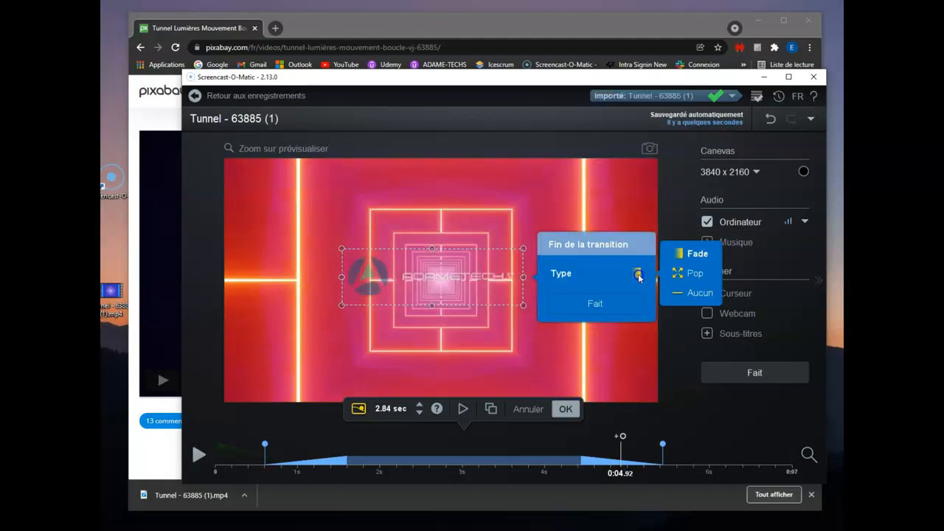
left_click(680, 273)
left_click(598, 302)
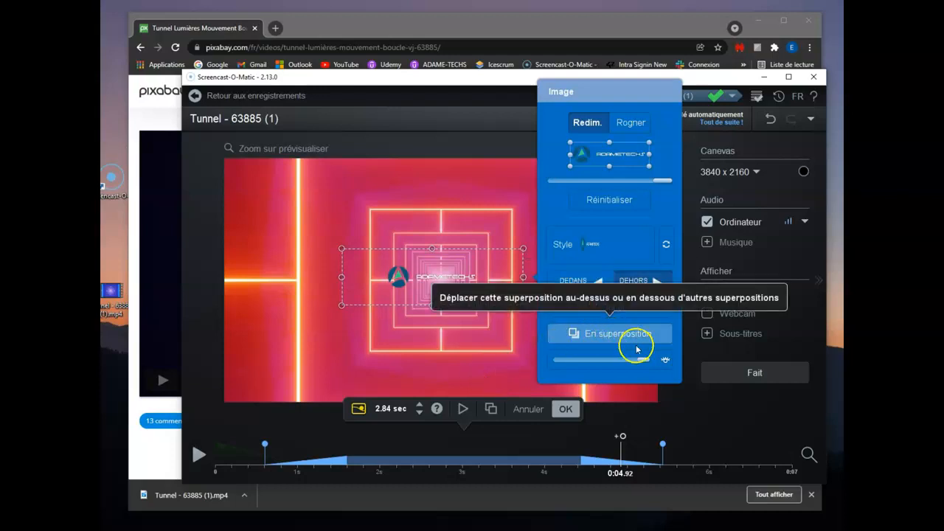
Check the logo overlay's opacity, preview its animation, and confirm the overlay.
mouse_move(640, 361)
left_mouse_down()
mouse_move(598, 361)
mouse_move(646, 360)
left_mouse_up()
left_click(463, 405)
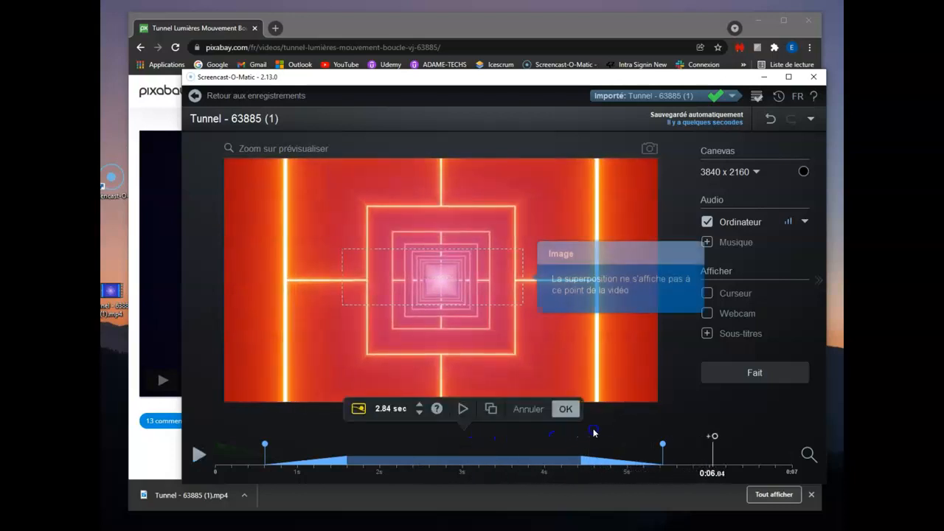
left_click(565, 410)
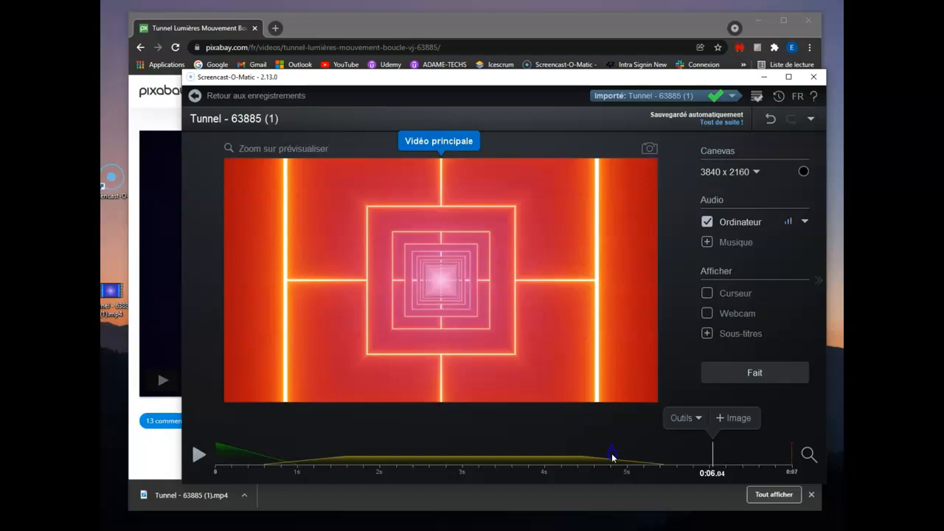
Add a music track from the Ambiance category across the whole video, from 0 to 7 seconds.
left_click_drag(463, 454, 197, 455)
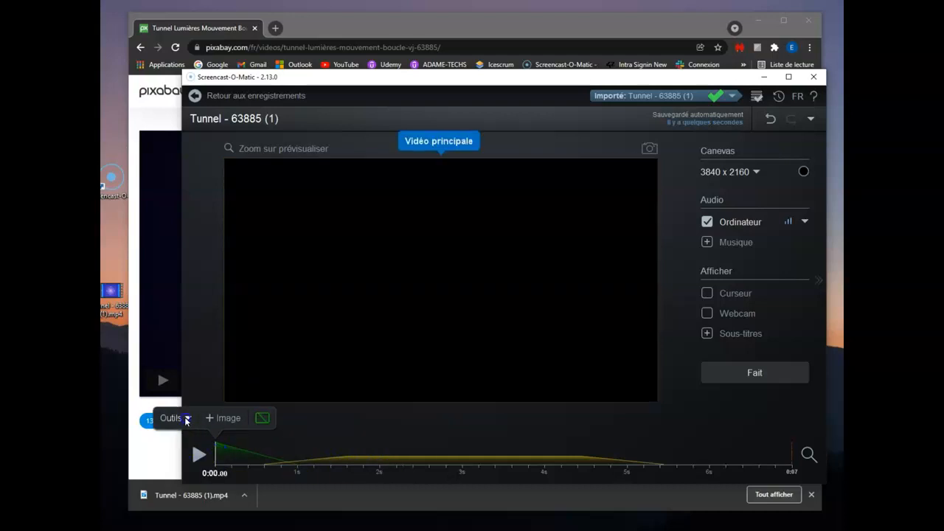
left_click(187, 418)
mouse_move(189, 319)
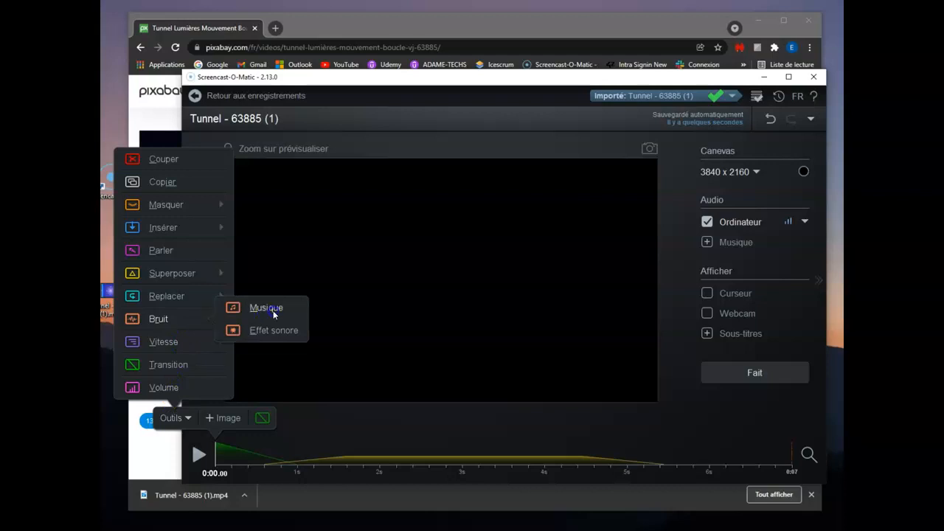
left_click(269, 311)
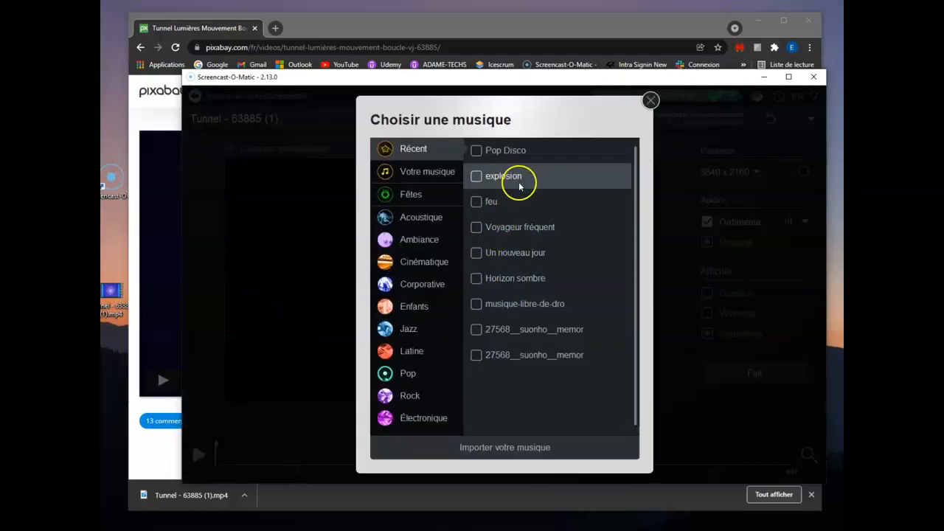
left_click(427, 239)
left_click(515, 232)
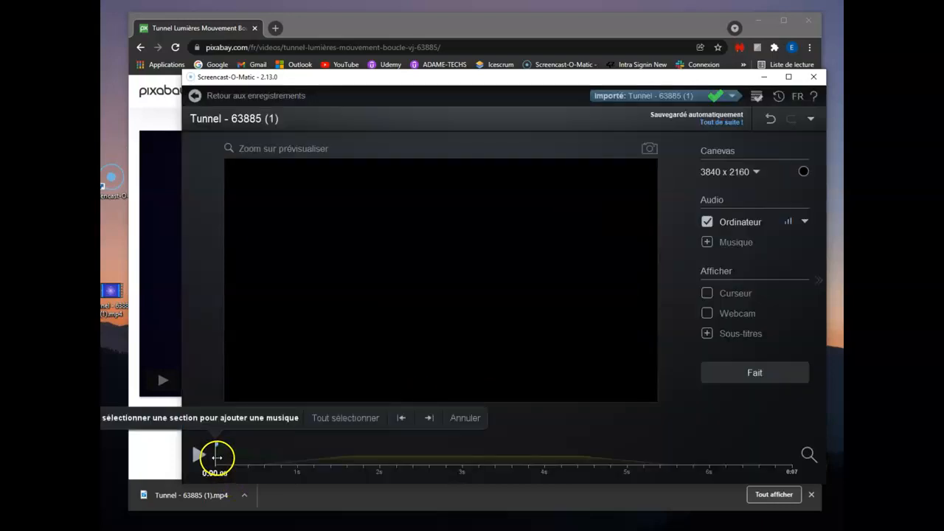
left_click_drag(216, 457, 792, 457)
Set the music's fade-in and fade-out to 1 second each and play the video from the start.
left_click(368, 315)
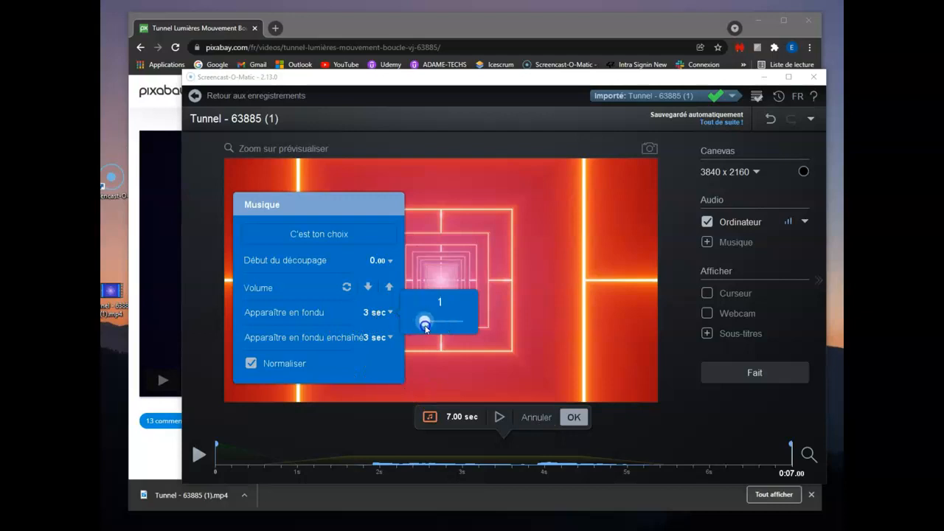
left_click(387, 336)
left_click(424, 346)
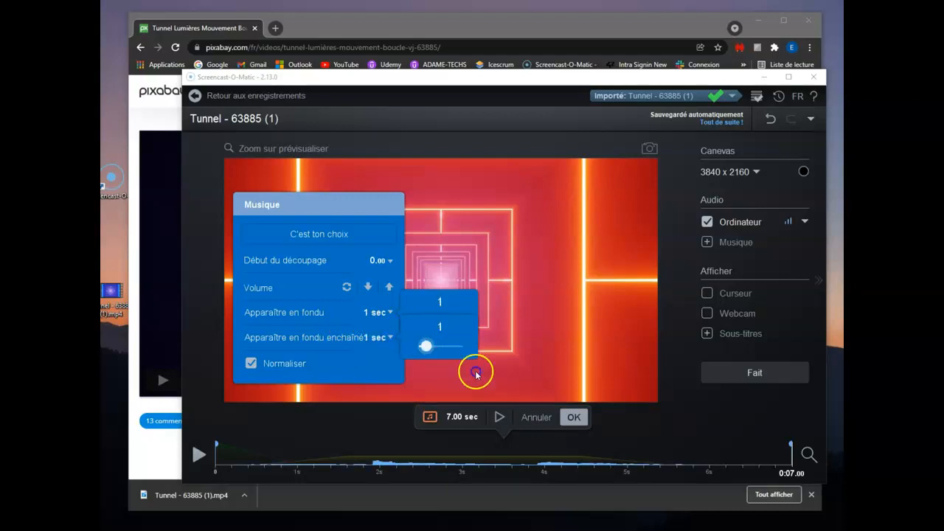
left_click(571, 416)
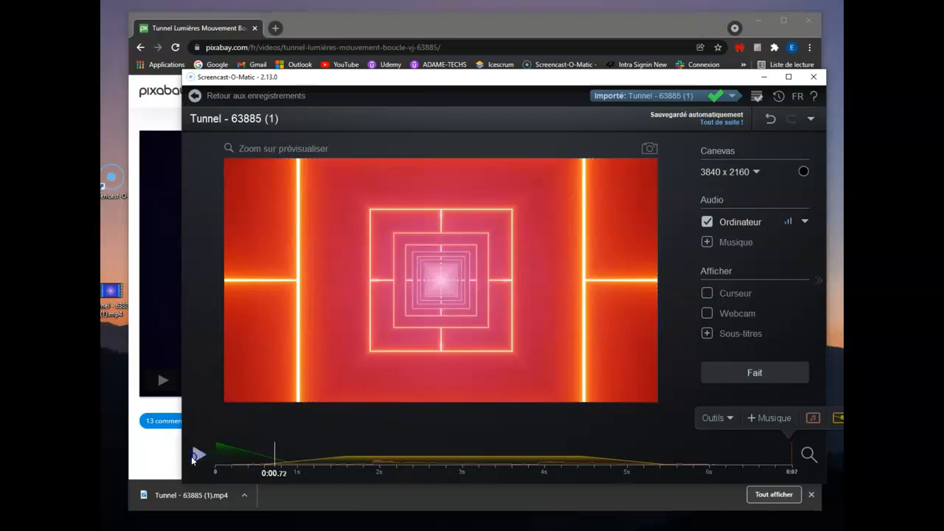
left_click(224, 457)
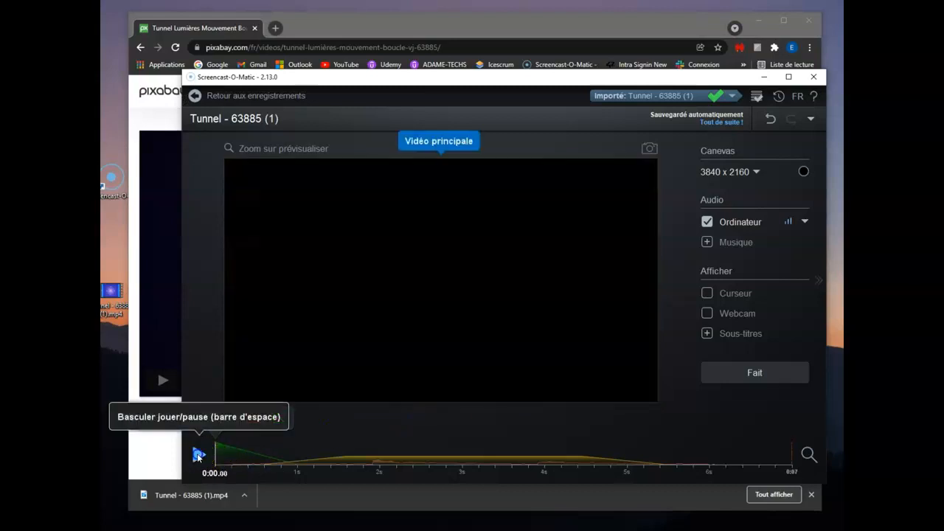
left_click(198, 455)
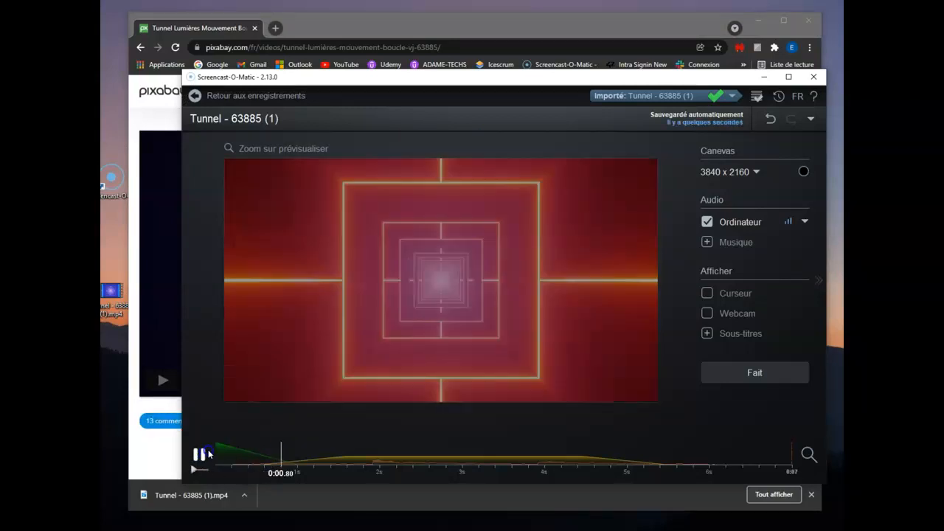